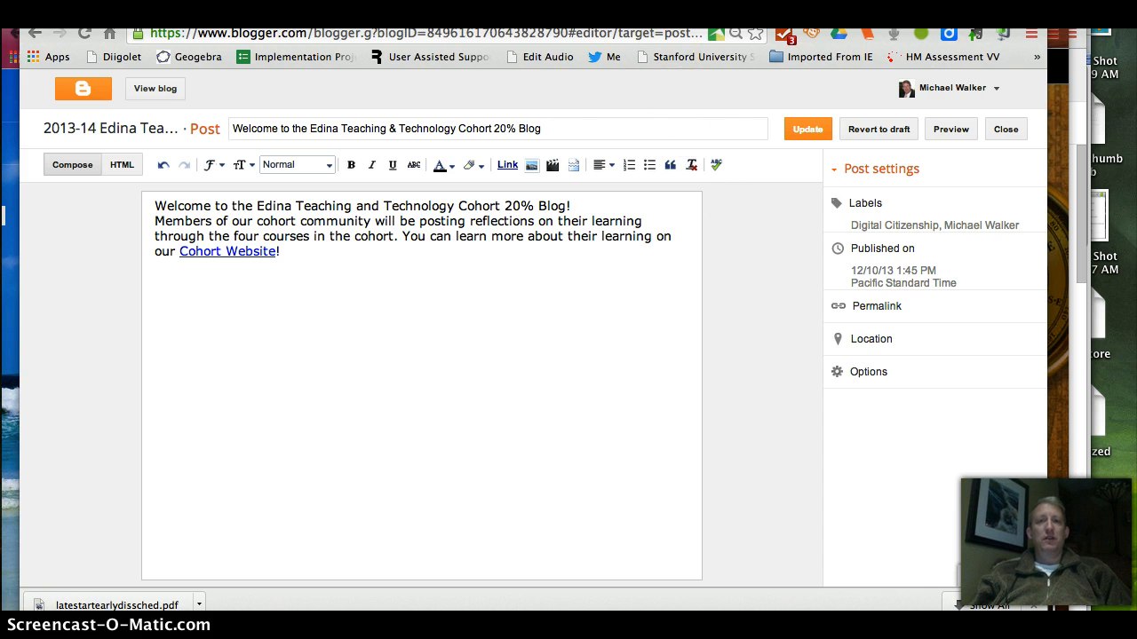
Step: Switch to the TIES 2013 Google Slides presentation and set its sharing visibility to anyone with the link can view
key("ctrl+Tab")
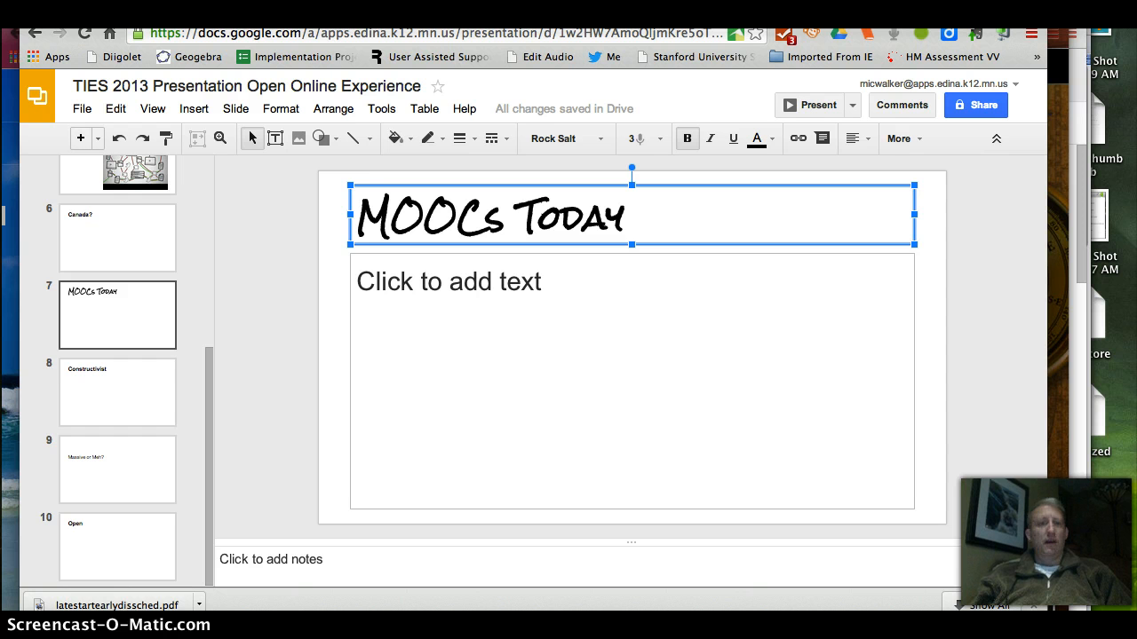
left_click_drag(211, 341, 216, 142)
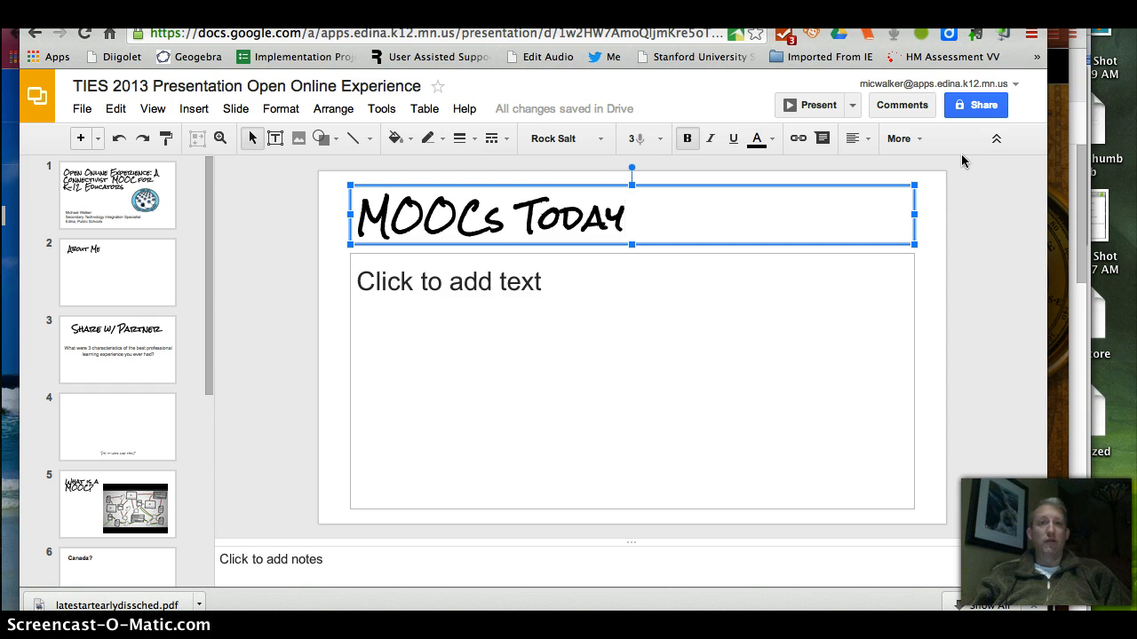
left_click(975, 107)
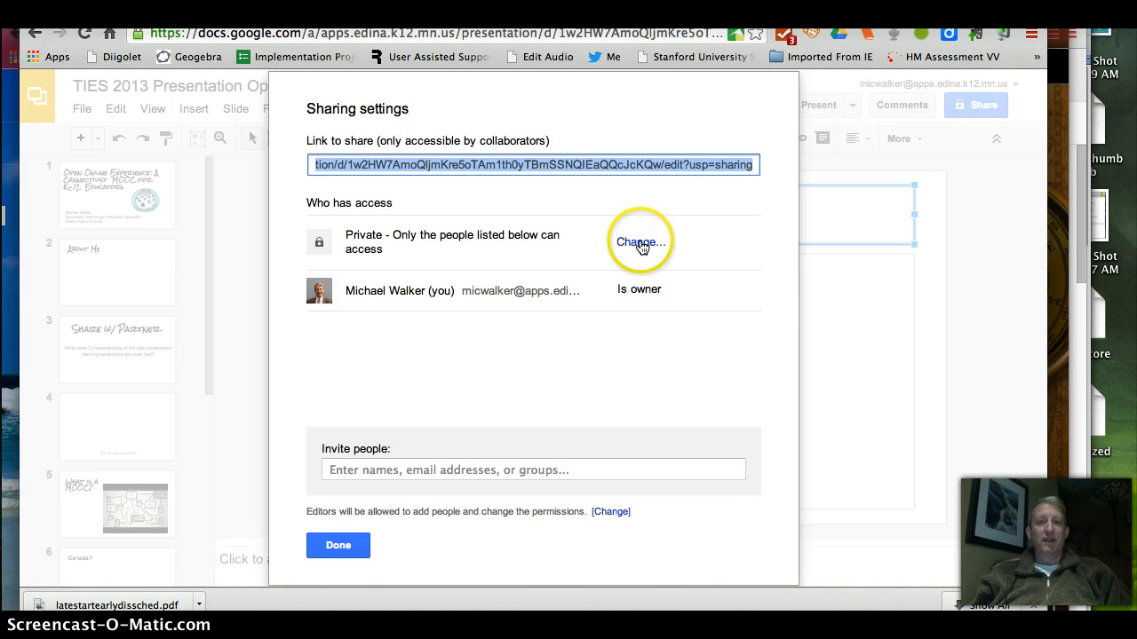
left_click(637, 245)
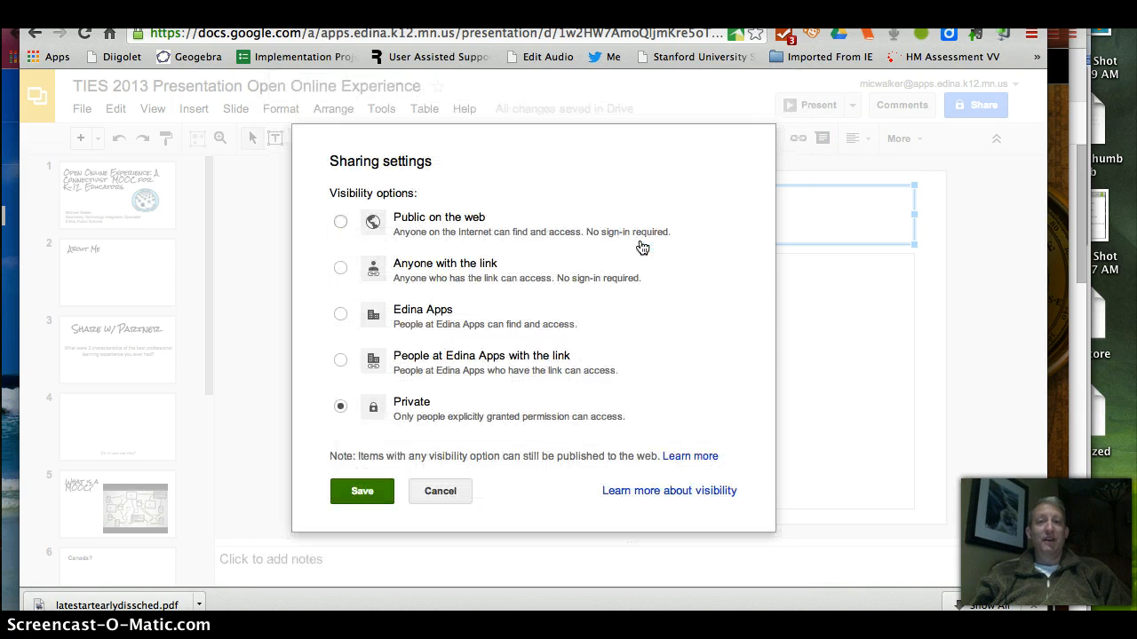
left_click(340, 268)
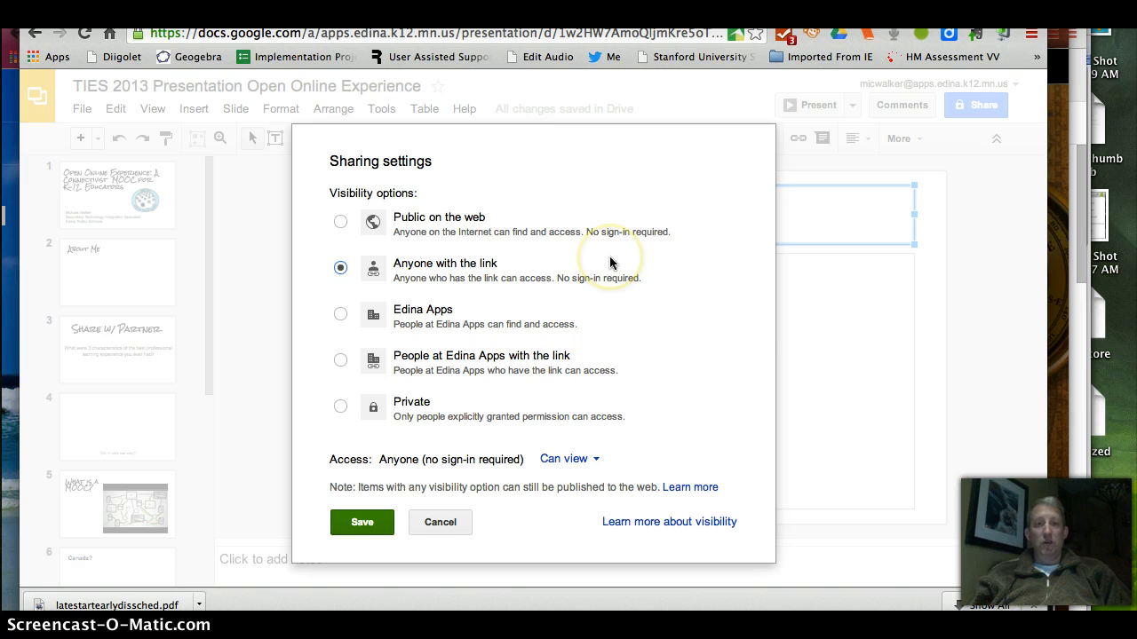
left_click(360, 523)
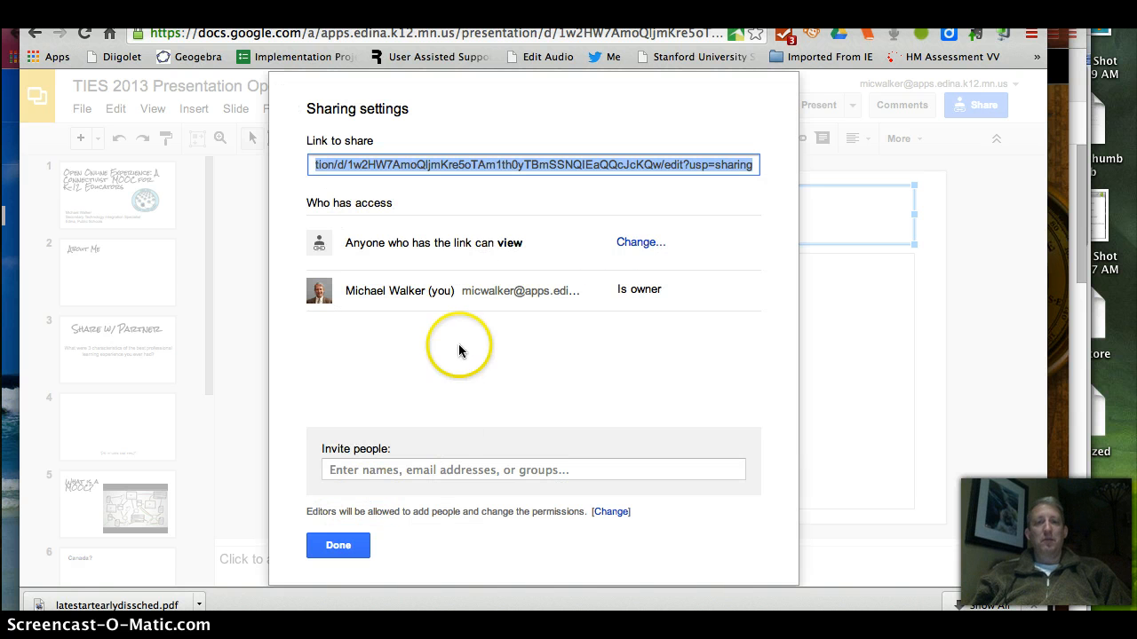
left_click(336, 545)
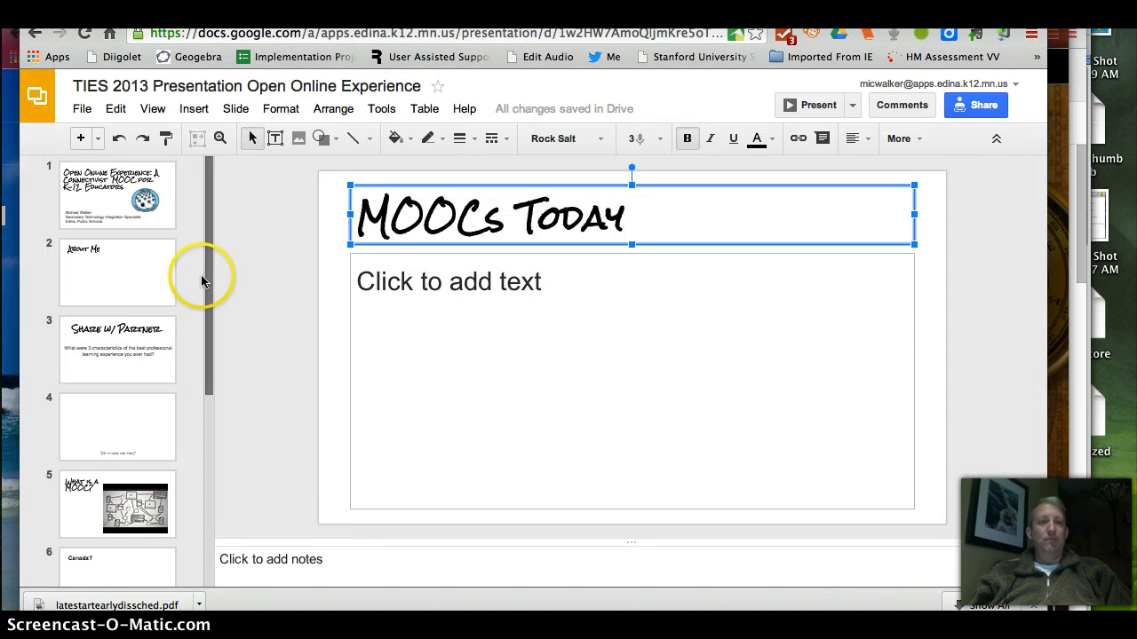
Step: Publish the presentation to the web without requiring viewers to sign in
left_click(82, 109)
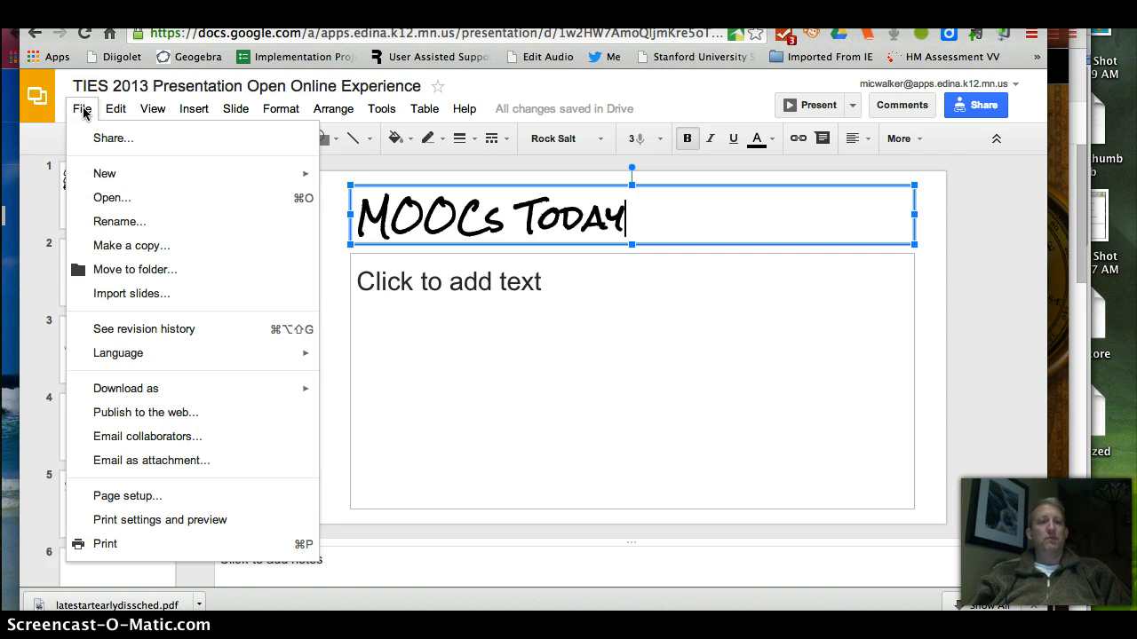
left_click(169, 415)
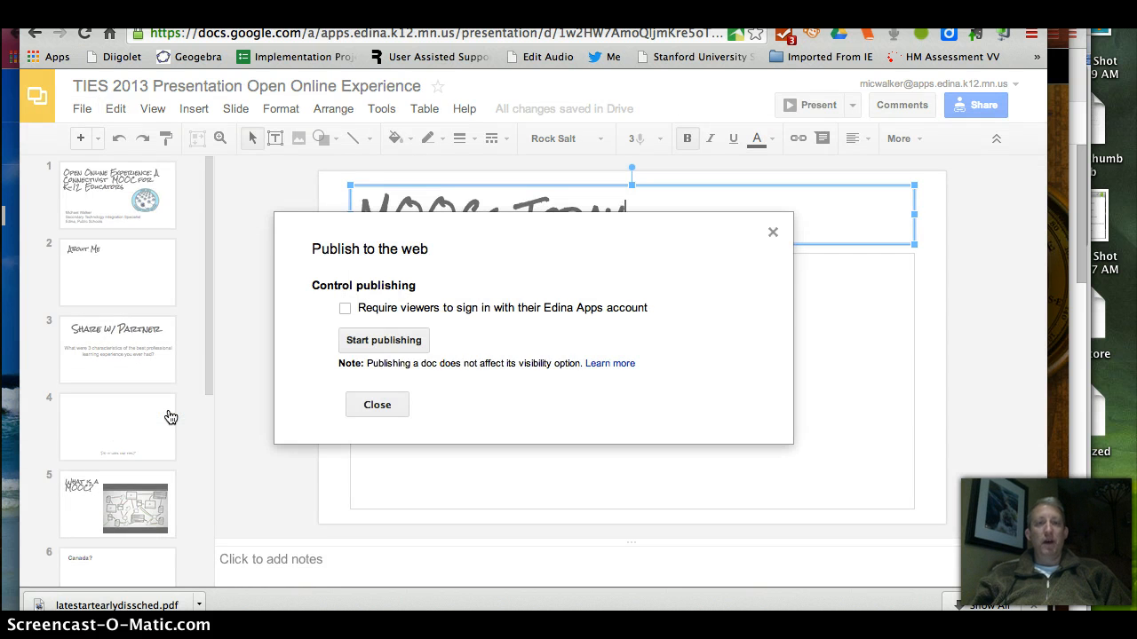
left_click(382, 342)
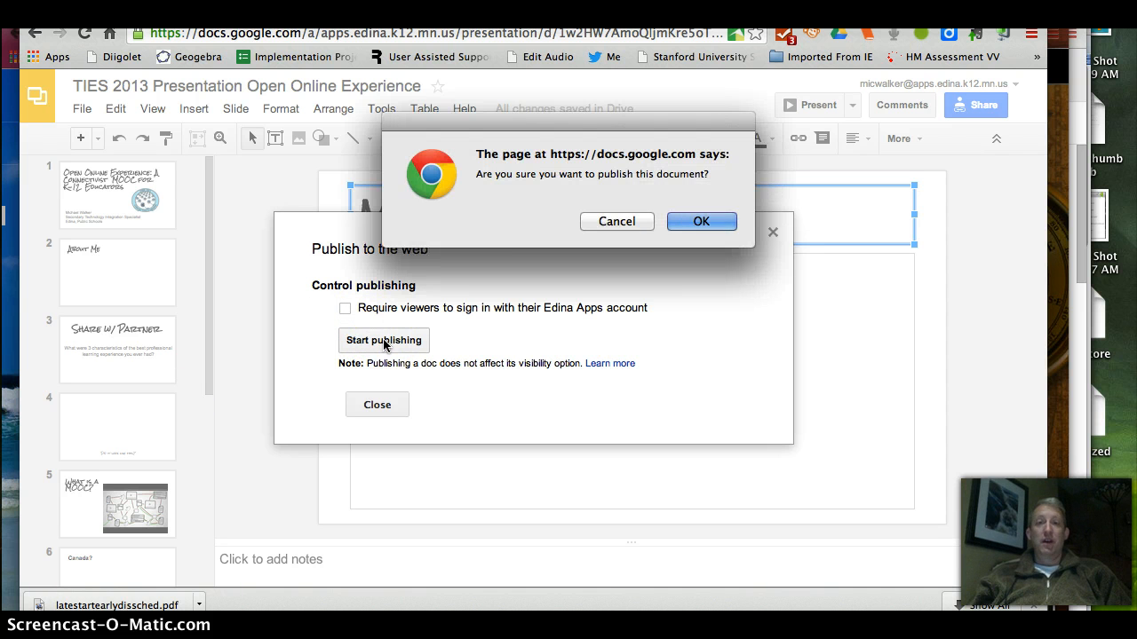
left_click(699, 222)
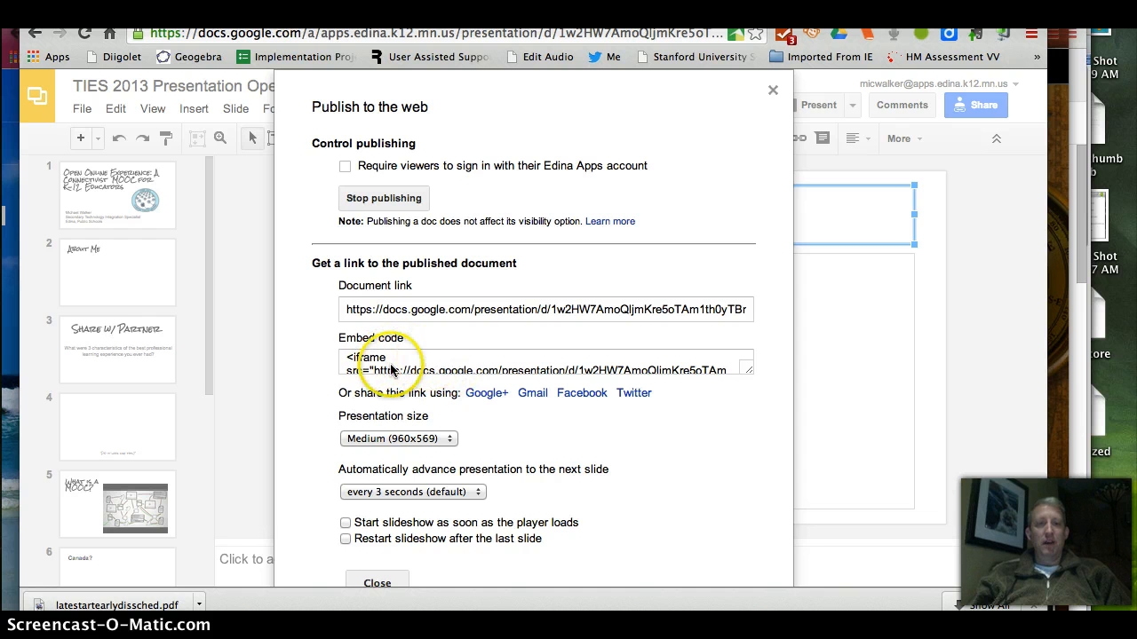
Step: Set the published presentation size to Small (480x299) and copy its full embed code
left_click(446, 441)
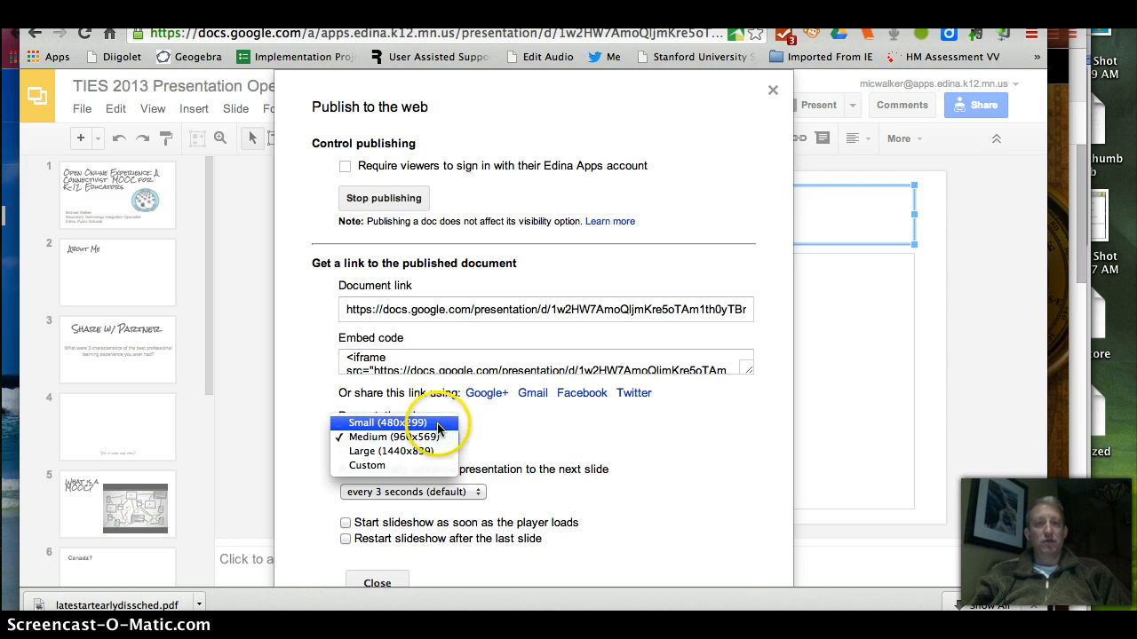
left_click(409, 423)
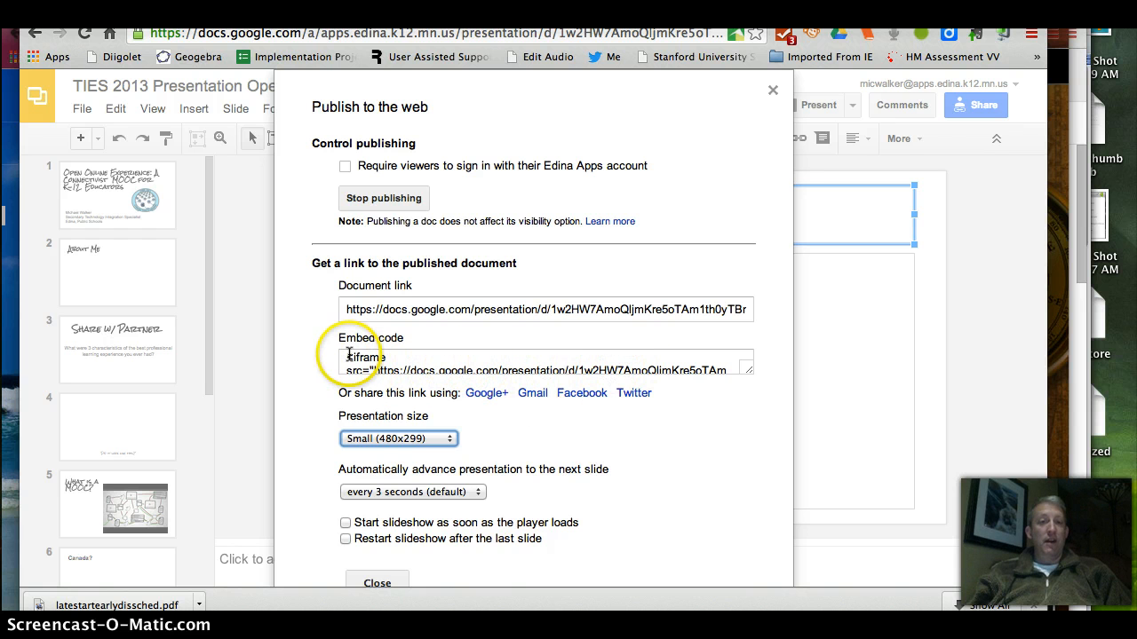
left_click_drag(348, 355, 670, 382)
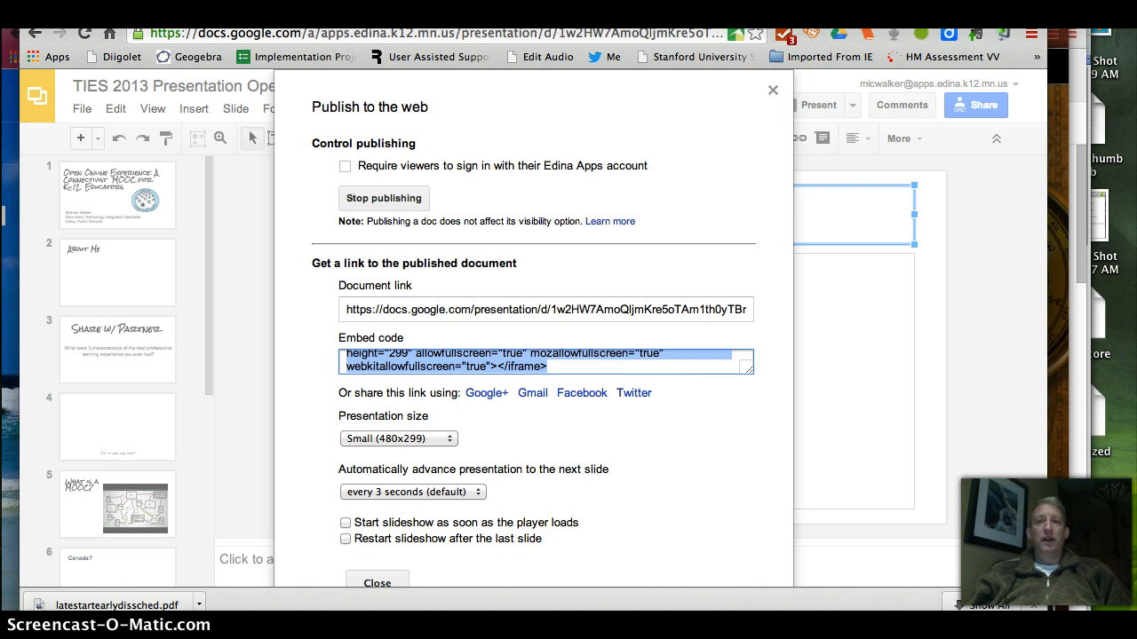
Step: Return to the Blogger post and add the placeholder text "Here" below the welcome paragraph where the presentation belongs
key("ctrl+Tab")
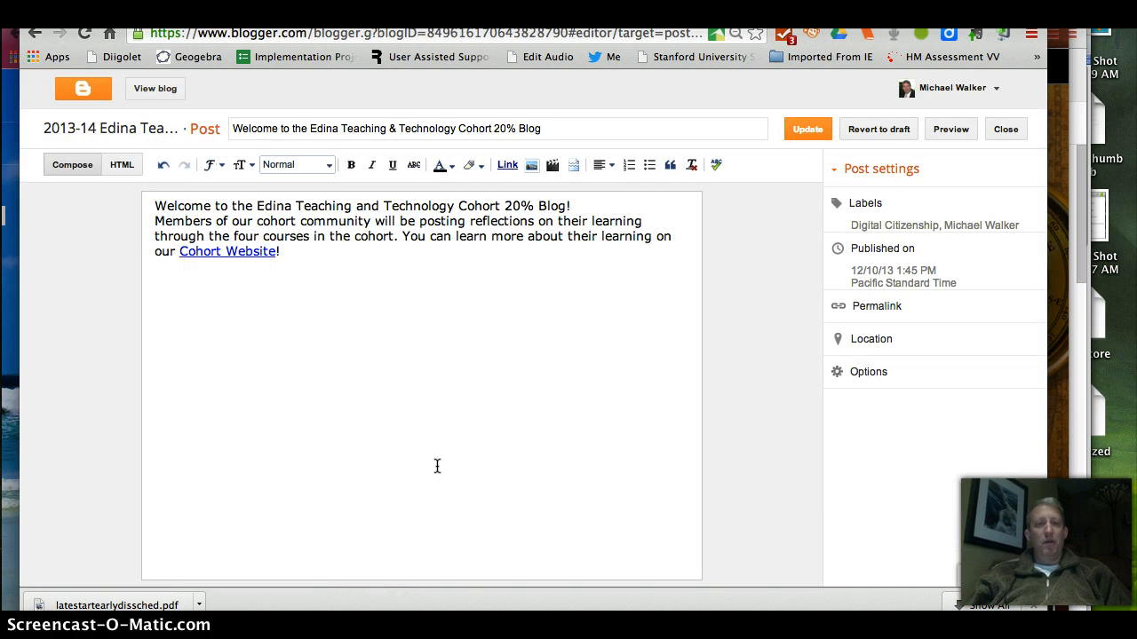
left_click(437, 466)
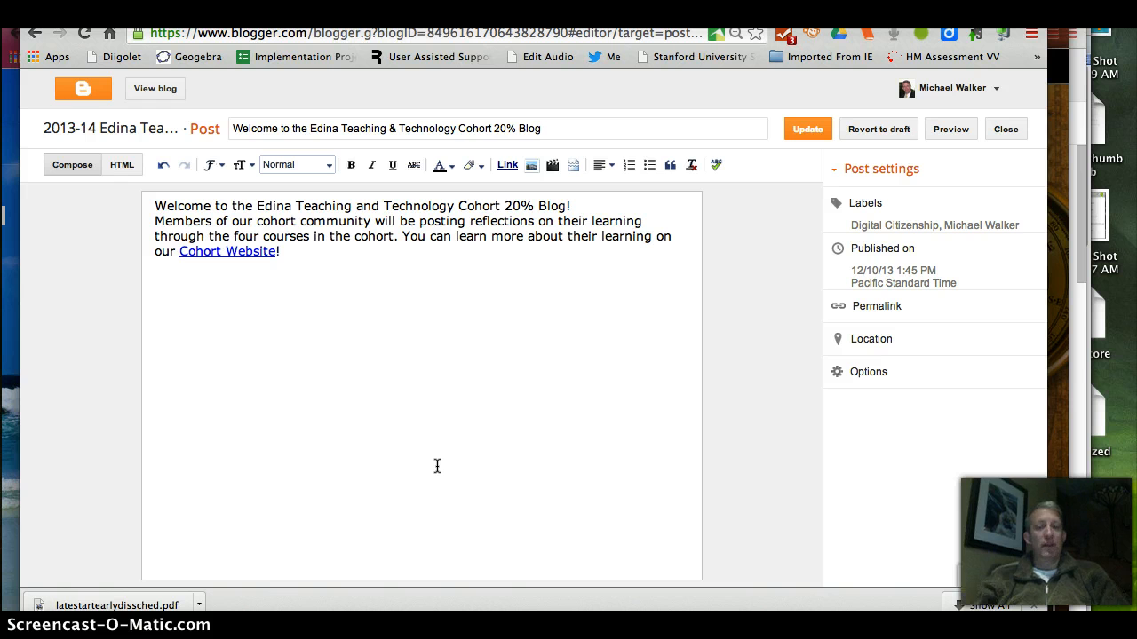
type("Here")
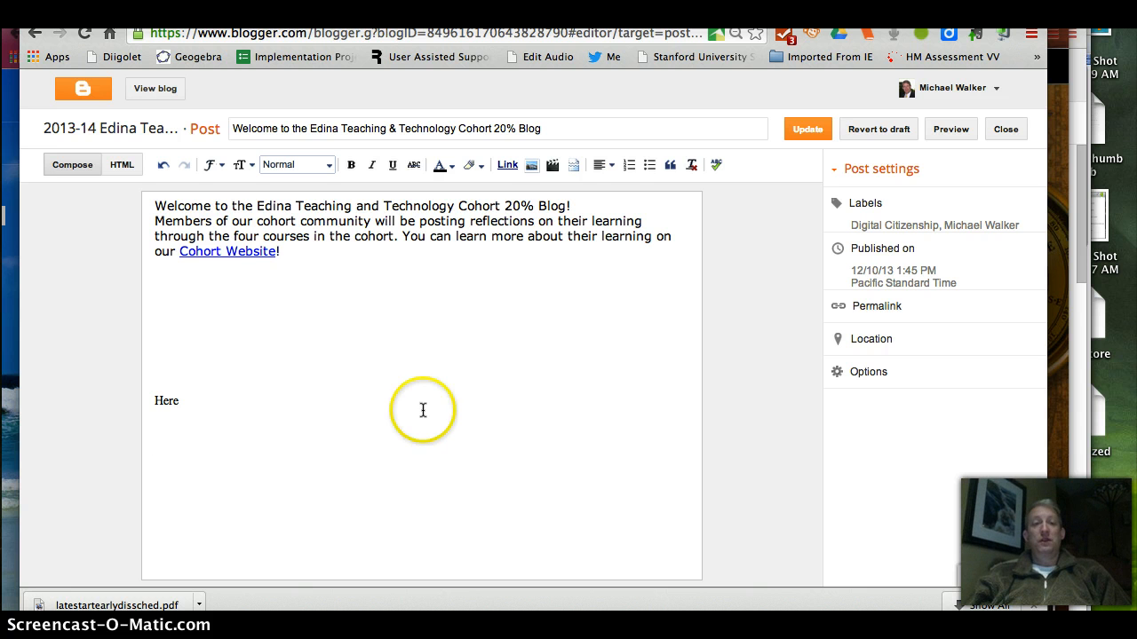
left_click(154, 399)
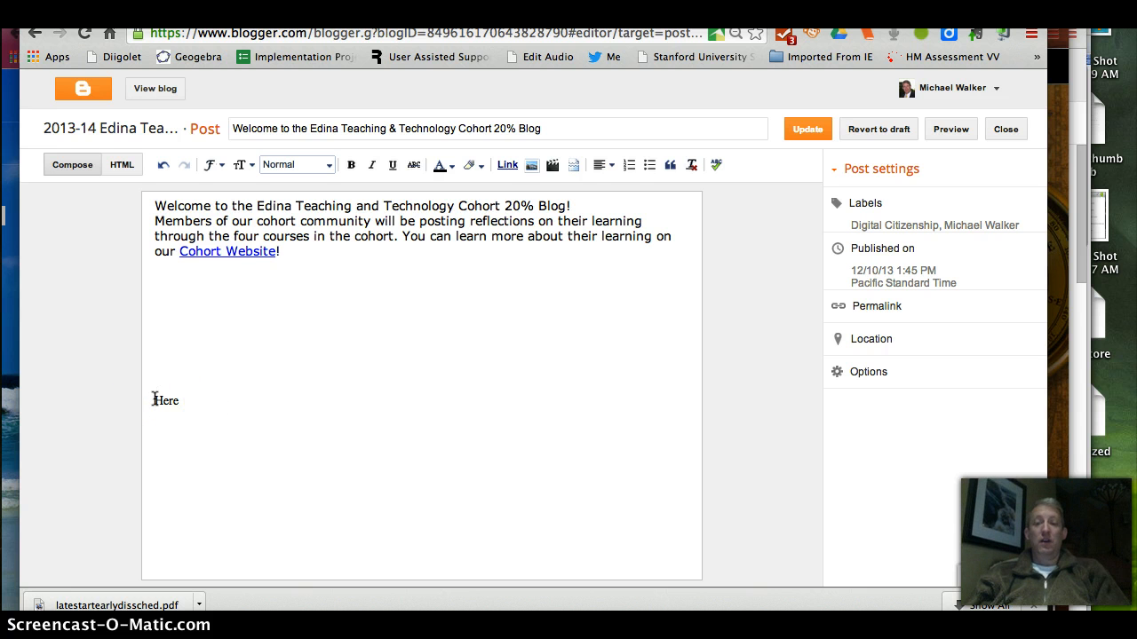
key("Return")
key("Return")
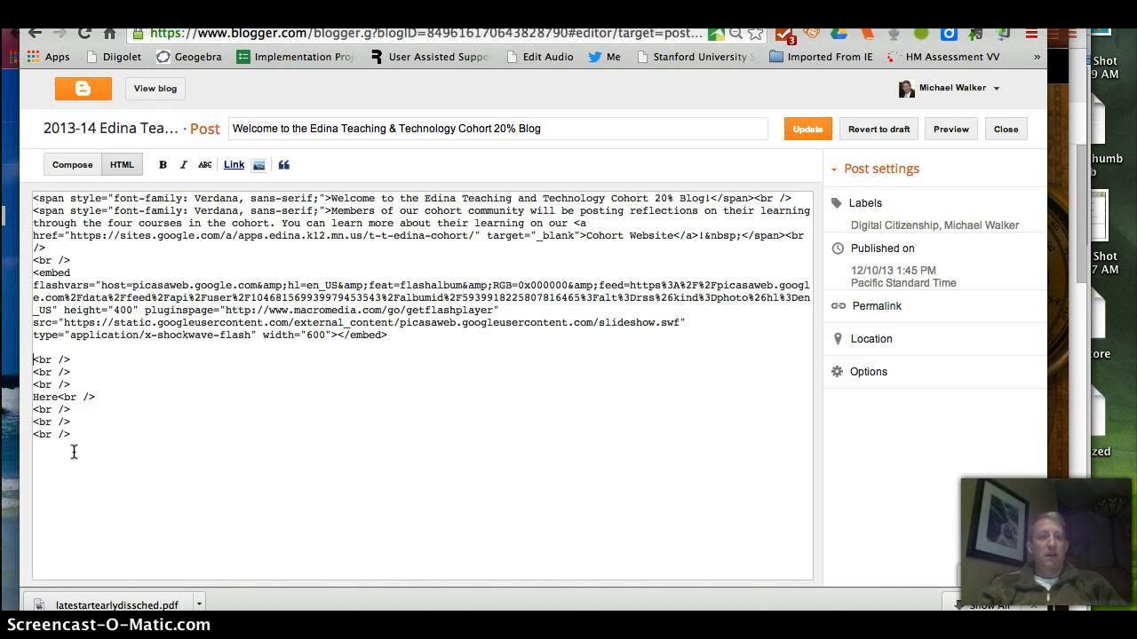
Step: Replace the "Here" placeholder in the post's HTML with the copied presentation embed code and return to the Compose view
left_click(60, 397)
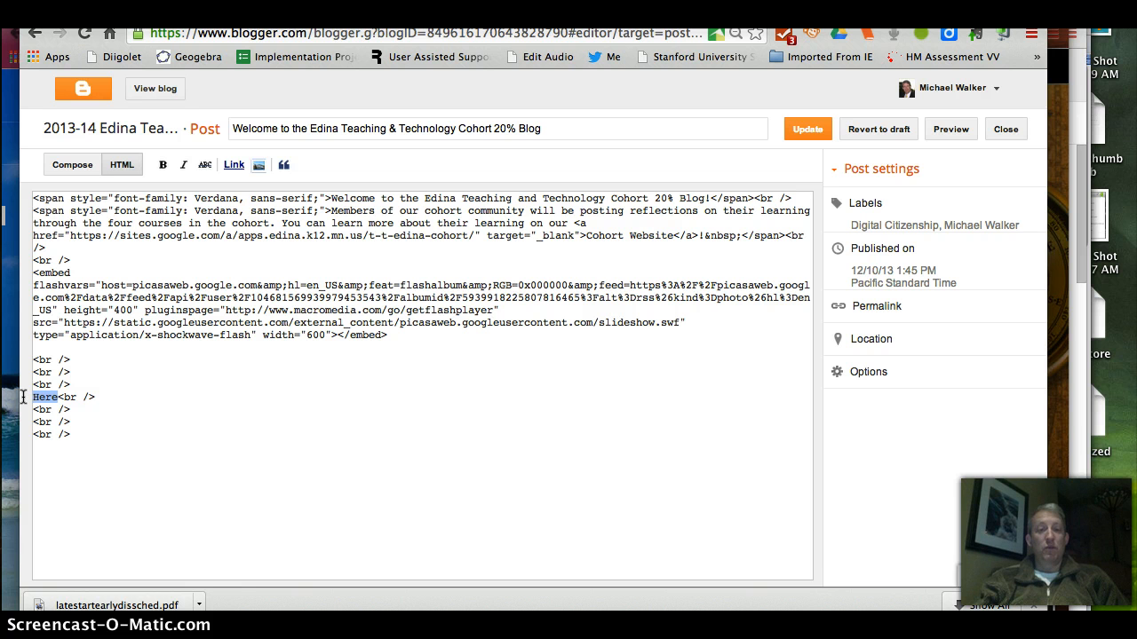
type("<iframe src=\"https://docs.google.com/presentation/d/1w2HW7AmoQljmKre5oTAm1th0yTBmSSNQIEaQQcJcKQw/embed?start=false&loop=false&delayms=3000\" frameborder=\"0\" width=\"480\" height=\"299\" allowfullscreen=\"true\" mozallowfullscreen=\"true\" webkitallowfullscreen=\"true\"></iframe>")
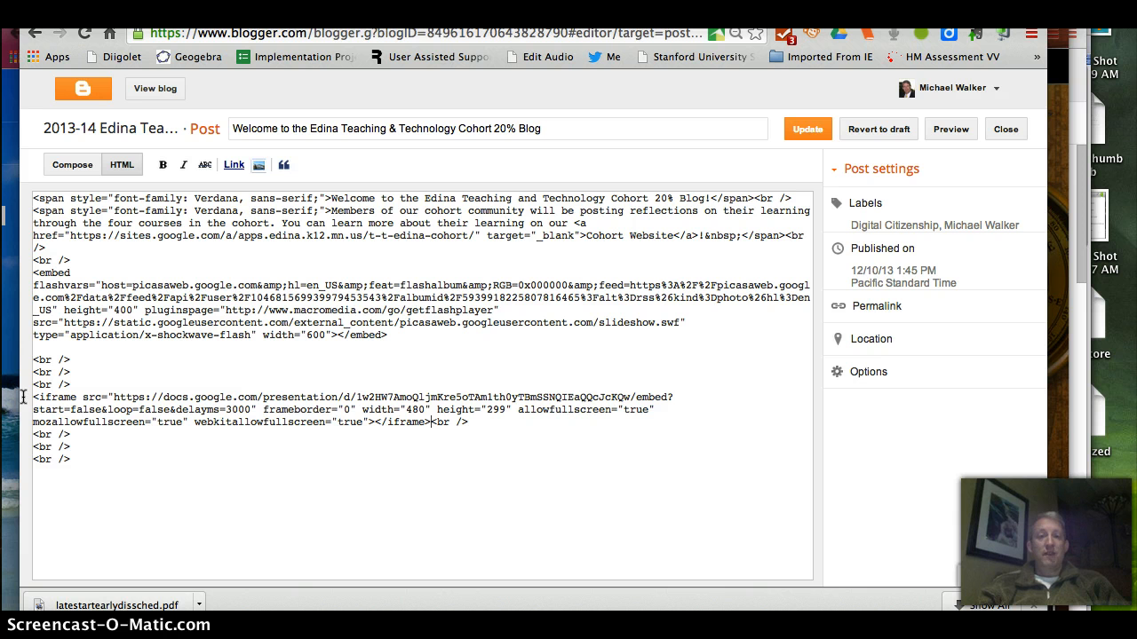
left_click(71, 166)
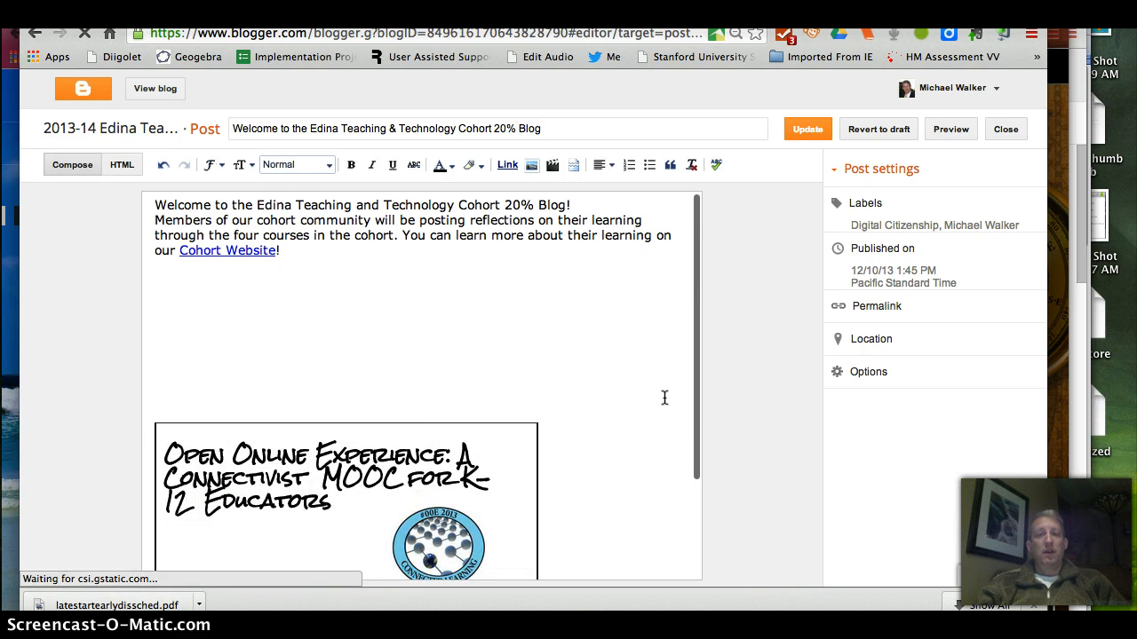
Step: Add the placeholder text "Here" with a new line after it, below the embedded presentation
scroll(664, 397, "down", 3)
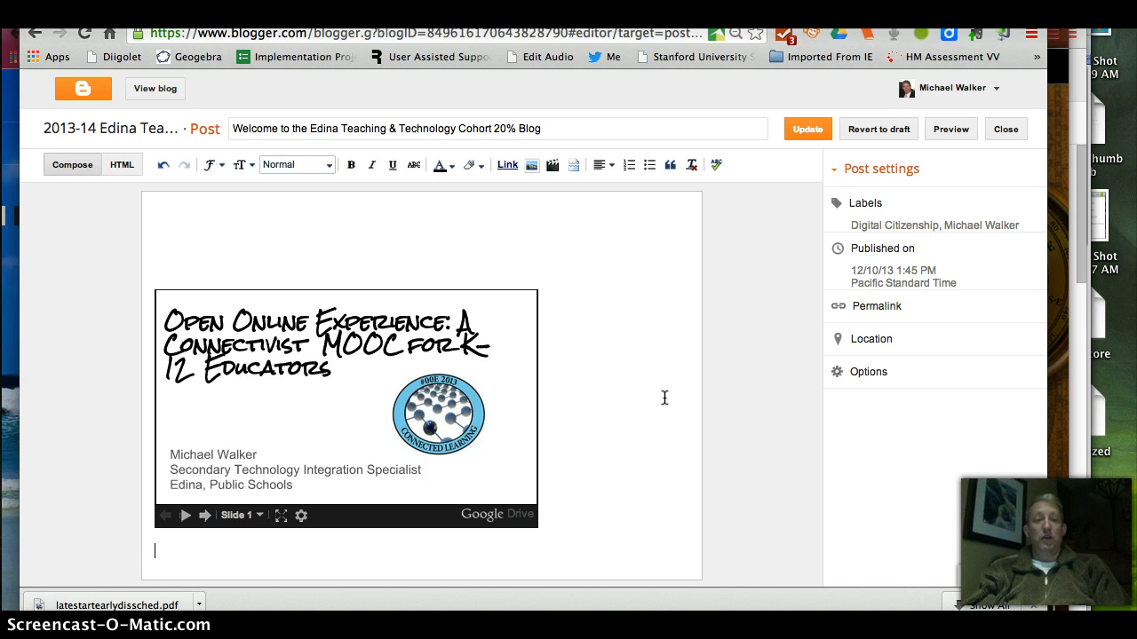
type("Here")
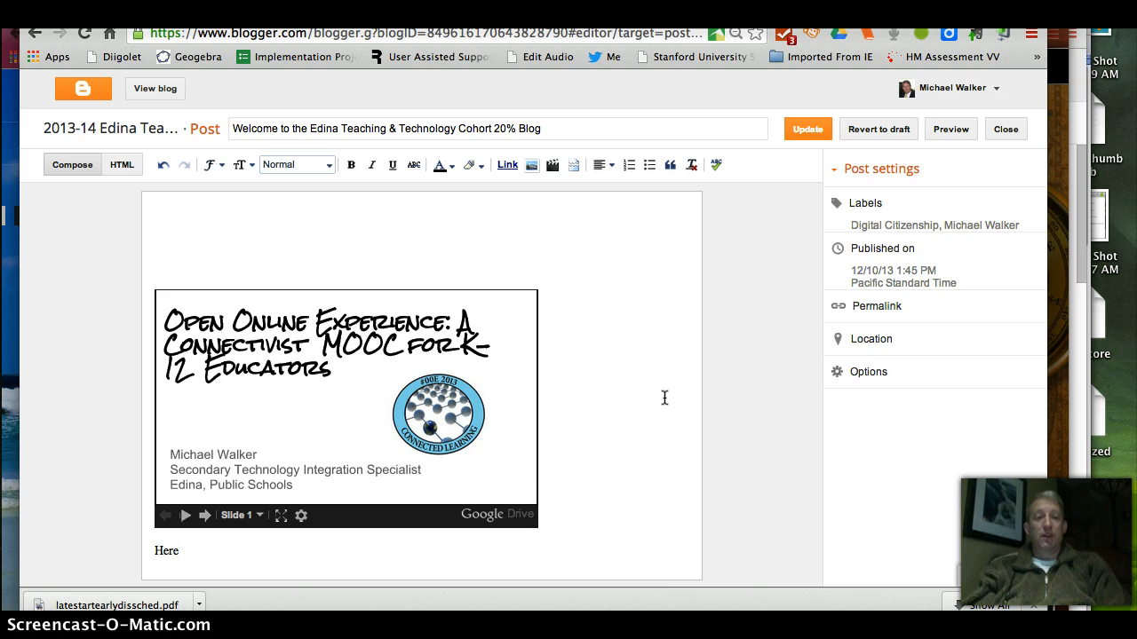
scroll(665, 396, "down", 1)
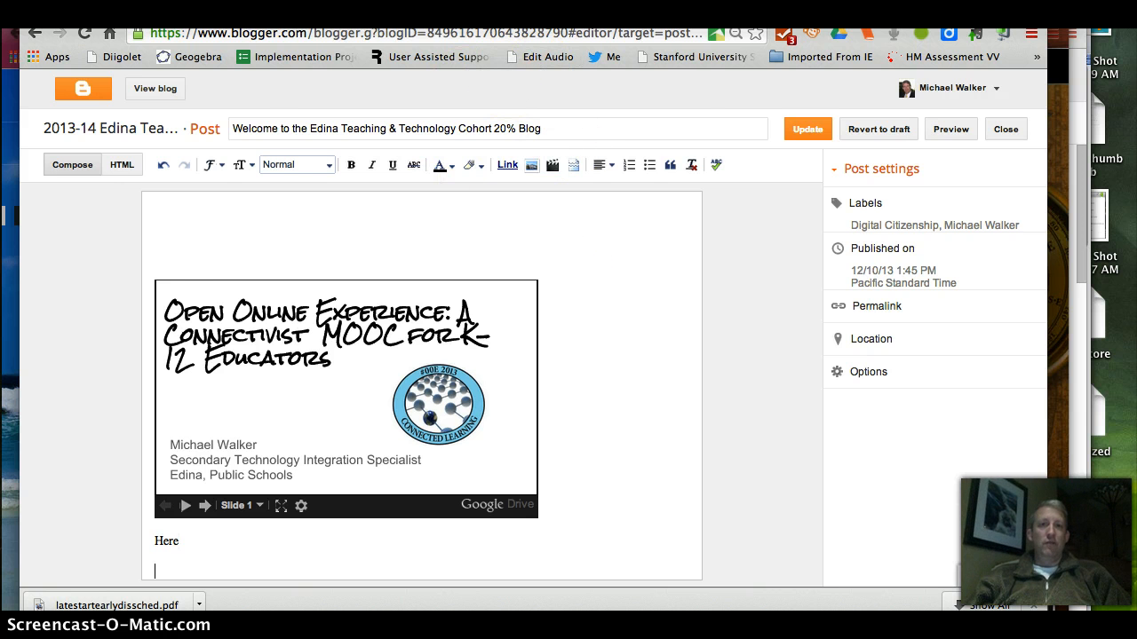
Step: Switch to the YouTube video "What is a MOOC?" and copy its 853 × 480 embed code from the sharing options
left_click(559, 18)
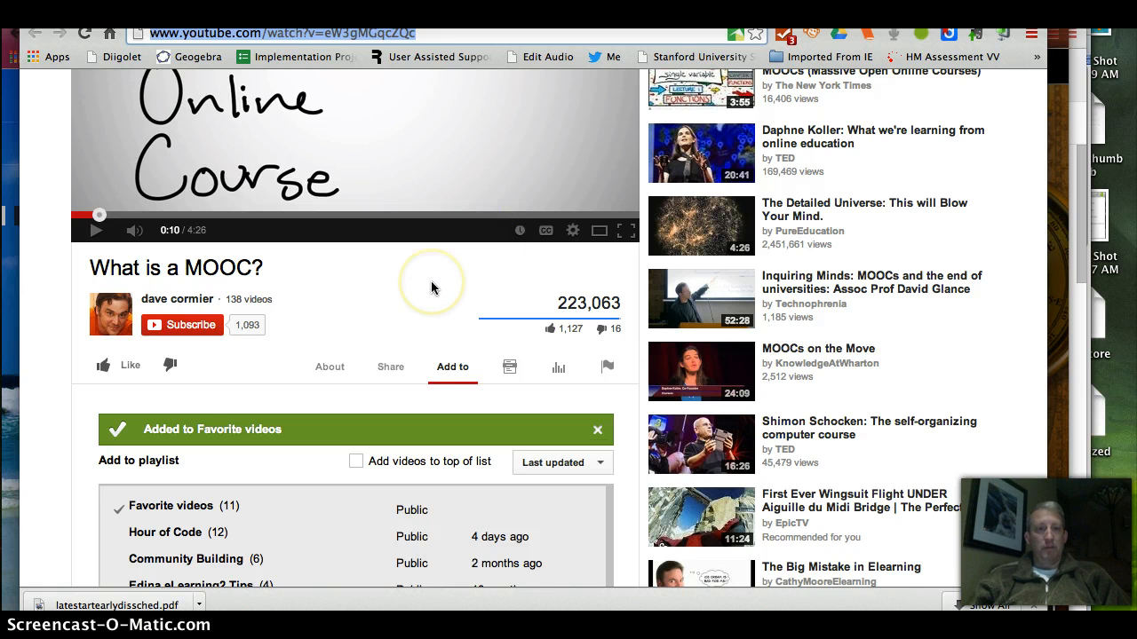
left_click(391, 370)
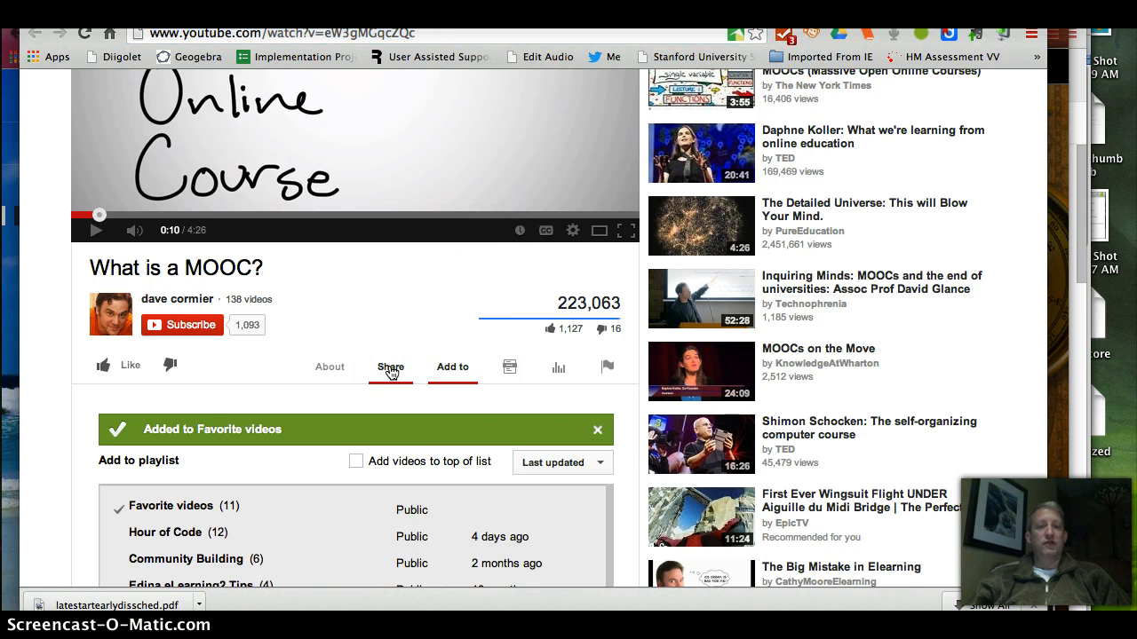
left_click(238, 417)
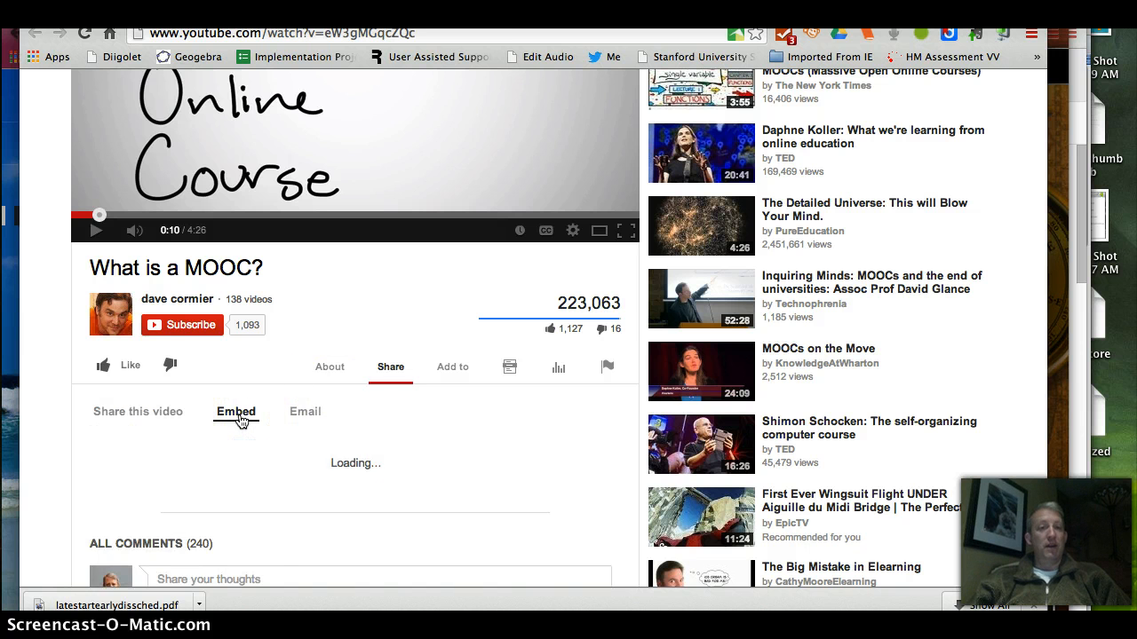
left_click(396, 475)
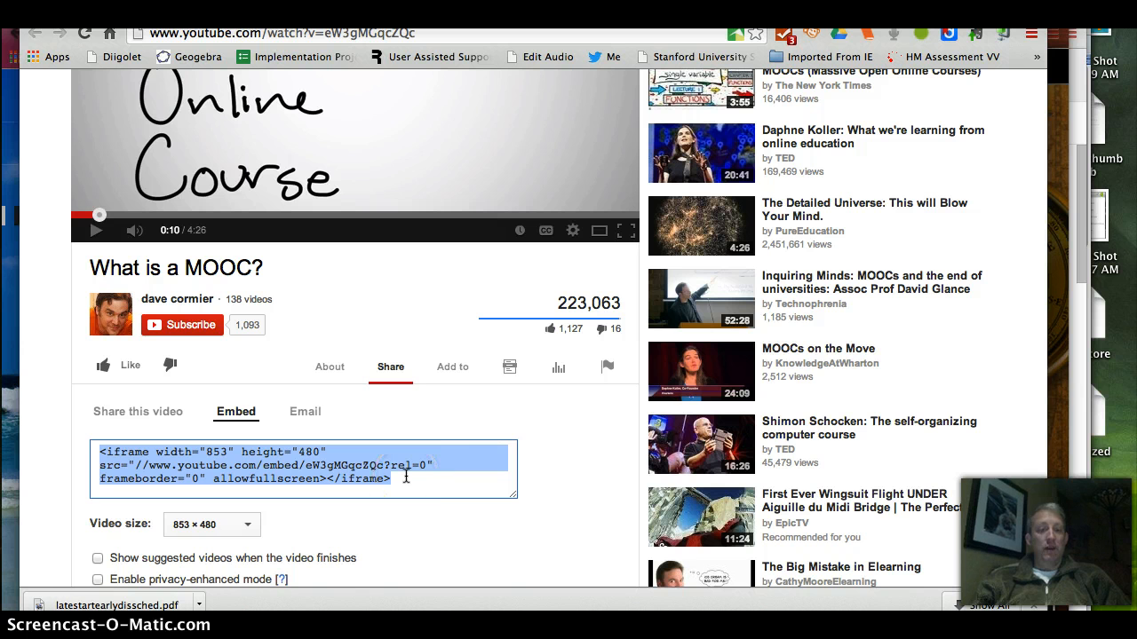
left_click(405, 56)
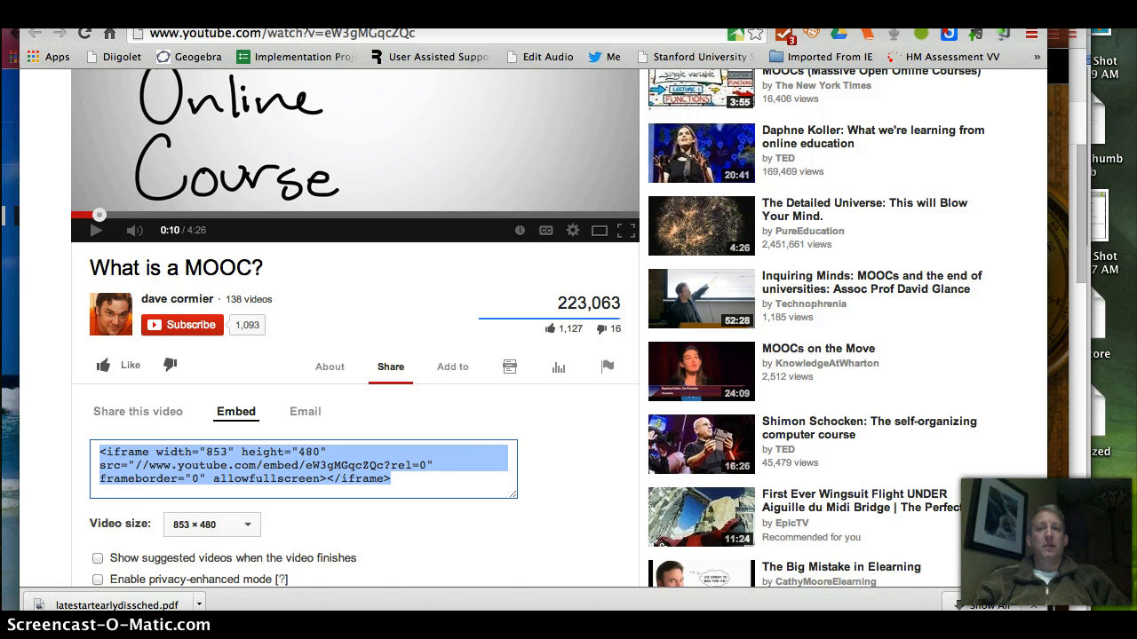
Step: Back in the Blogger post's HTML, replace the "Here" placeholder with the YouTube iframe code and return to the Compose view
key("ctrl+shift+Tab")
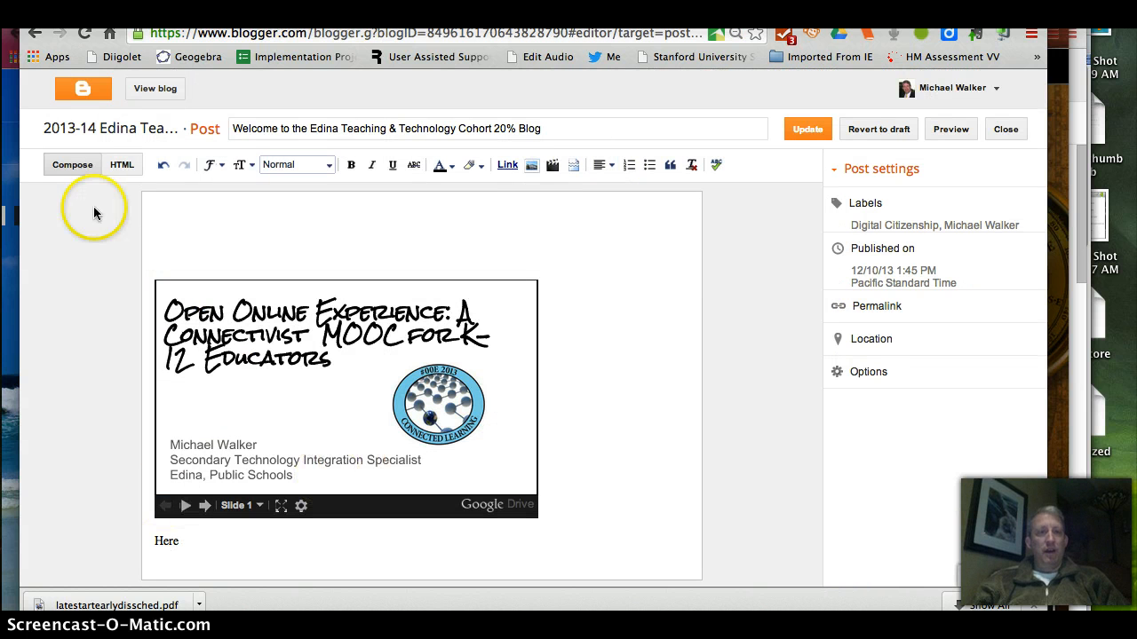
left_click(122, 166)
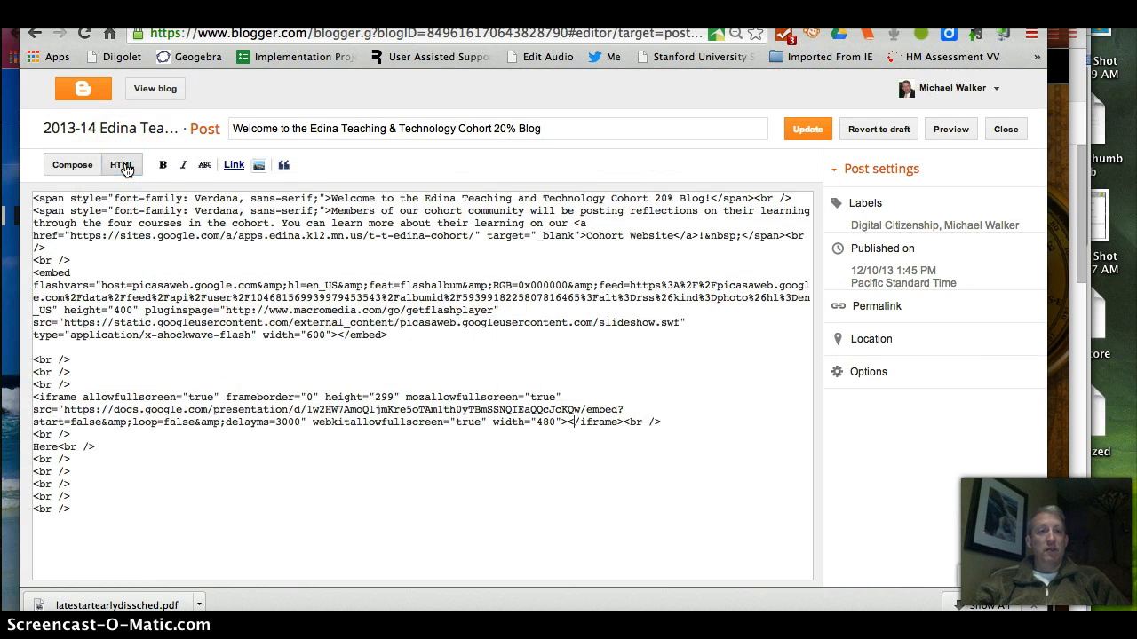
double_click(35, 447)
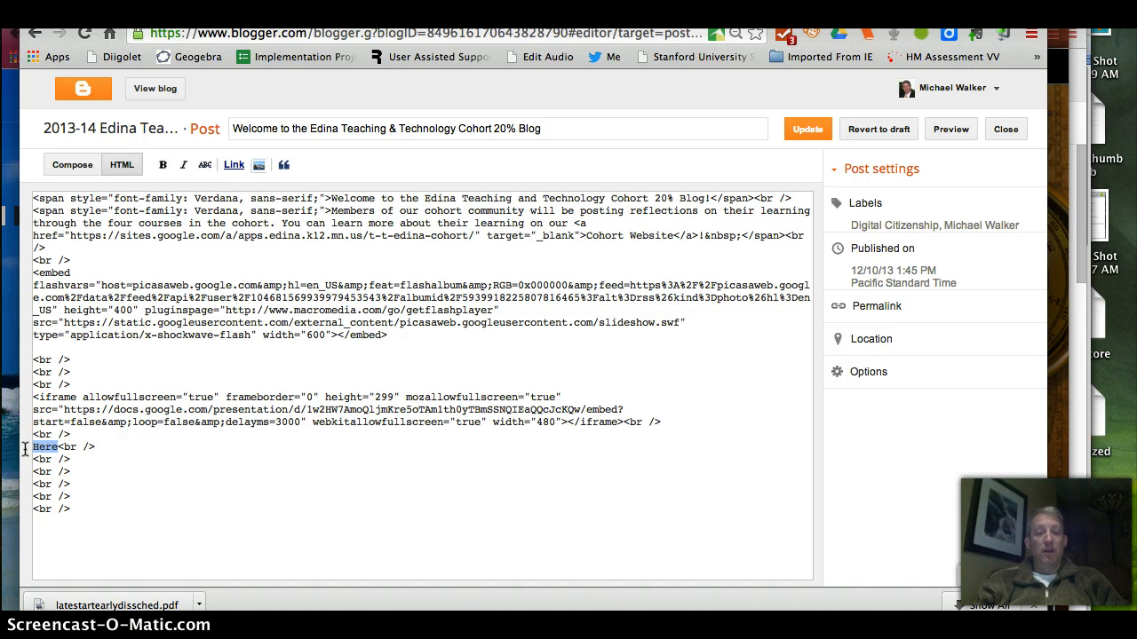
type("<iframe width=\"853\" height=\"480\" src=\"//www.youtube.com/embed/eW3gMGqcZQc?rel=0\" frameborder=\"0\" allowfullscreen></iframe>")
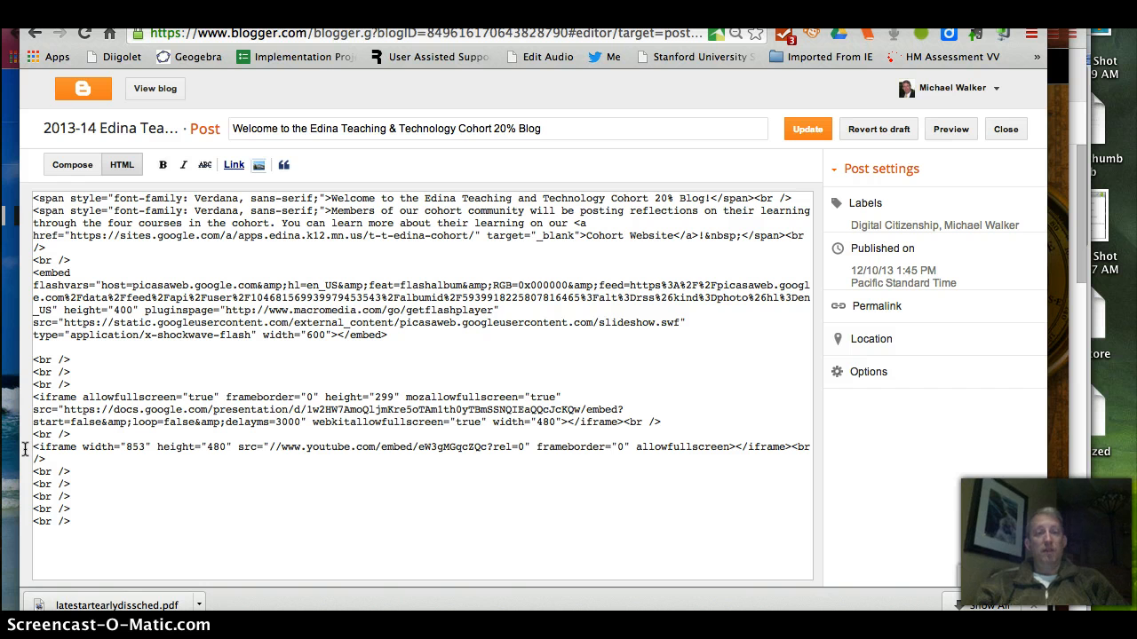
left_click(66, 167)
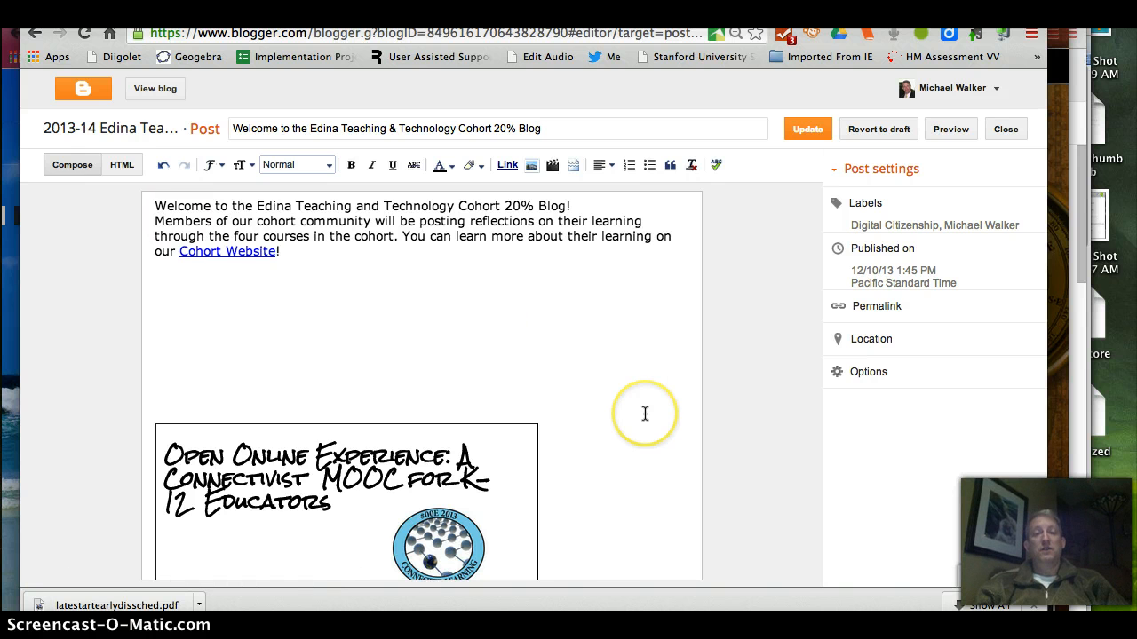
Step: Insert the photo of the man in a checked shirt from the Picasa album "2013-14 Teaching & Technology Cohort" at the start of the post text
scroll(645, 413, "down", 4)
scroll(644, 412, "down", 1)
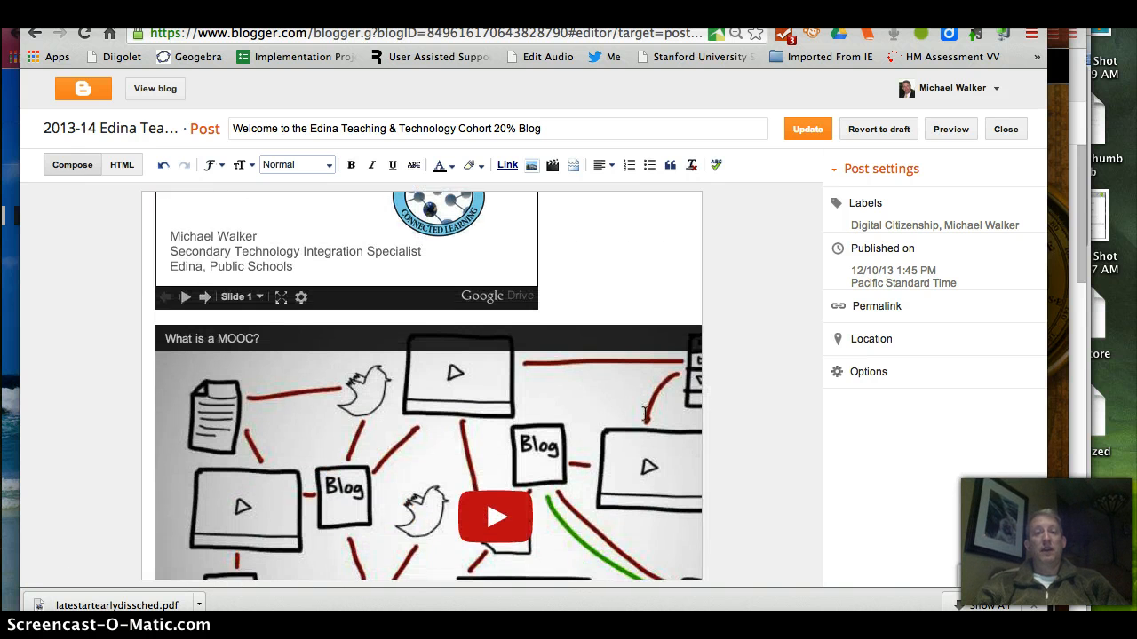
scroll(645, 413, "down", 2)
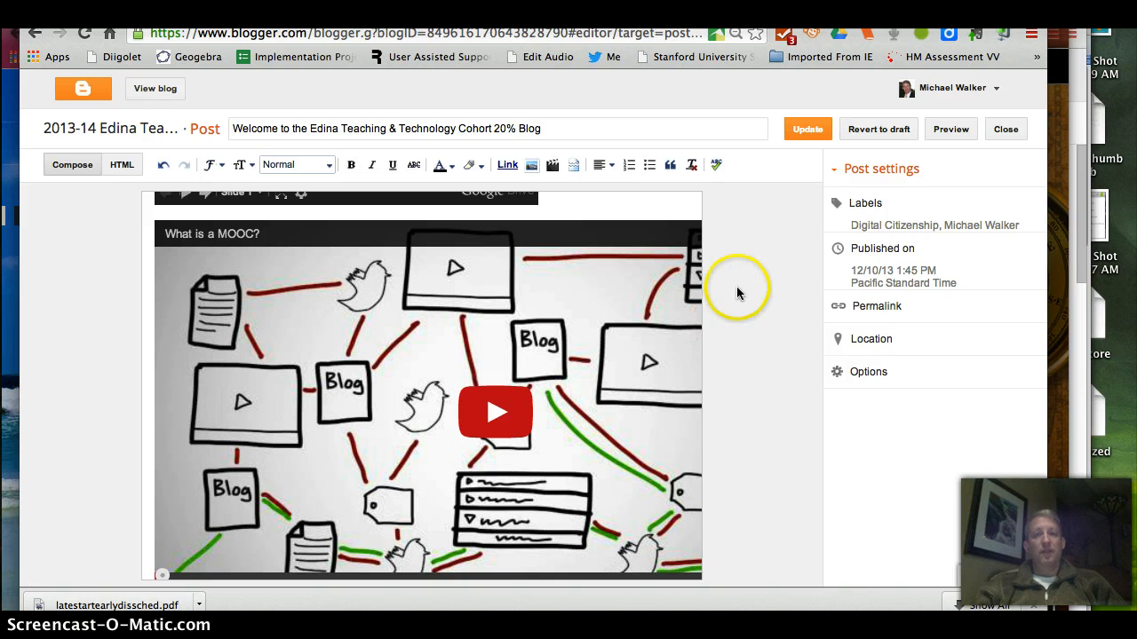
scroll(650, 207, "up", 10)
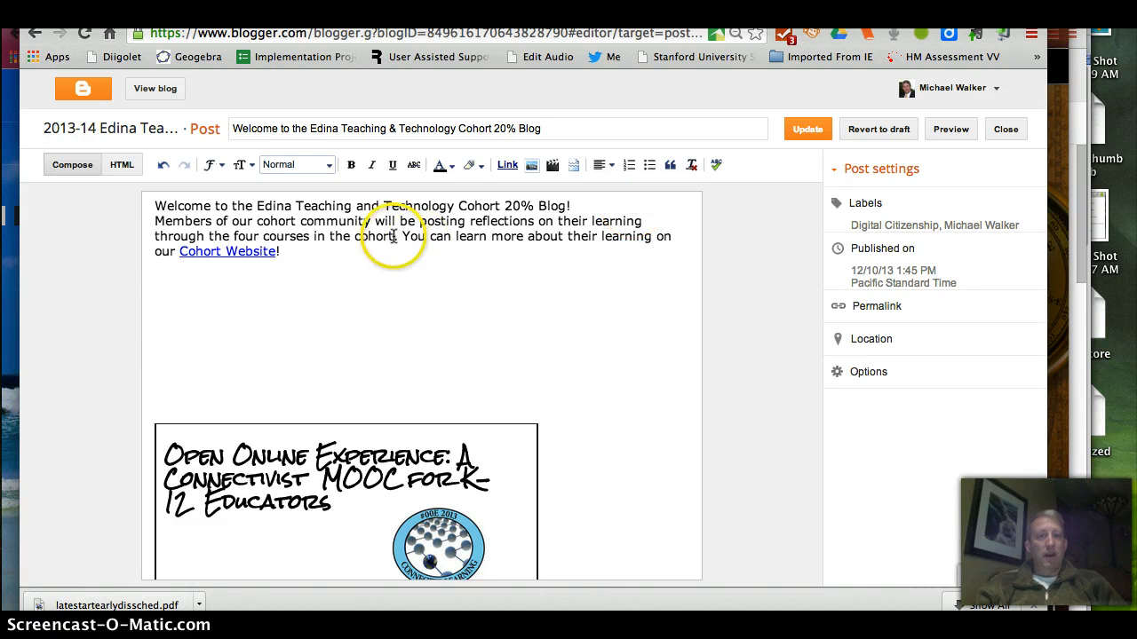
left_click(156, 206)
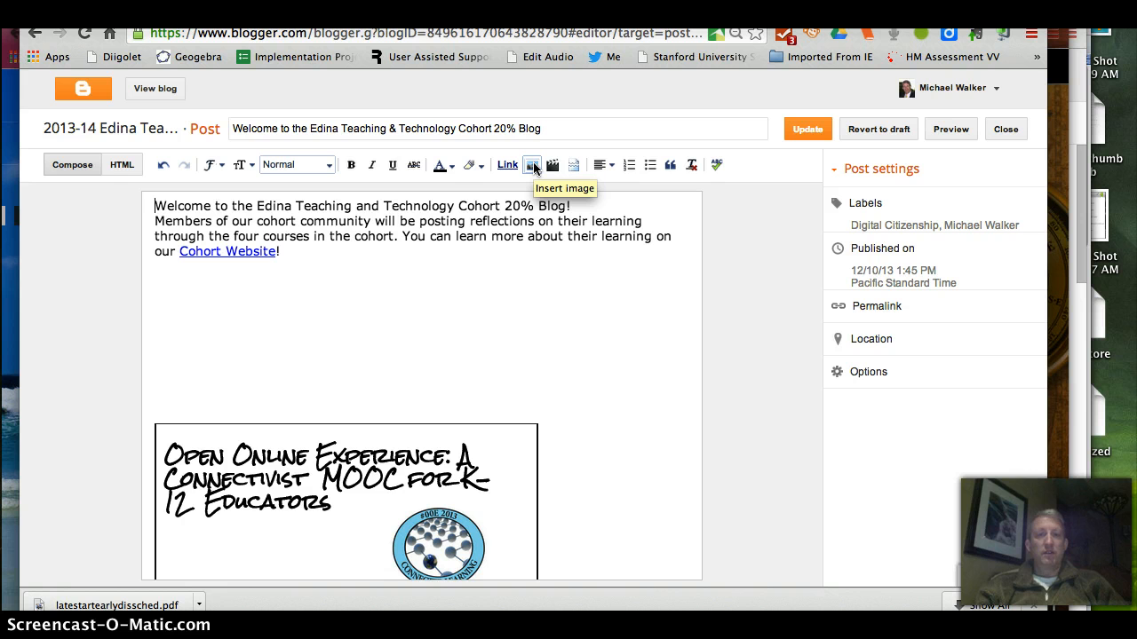
left_click(532, 166)
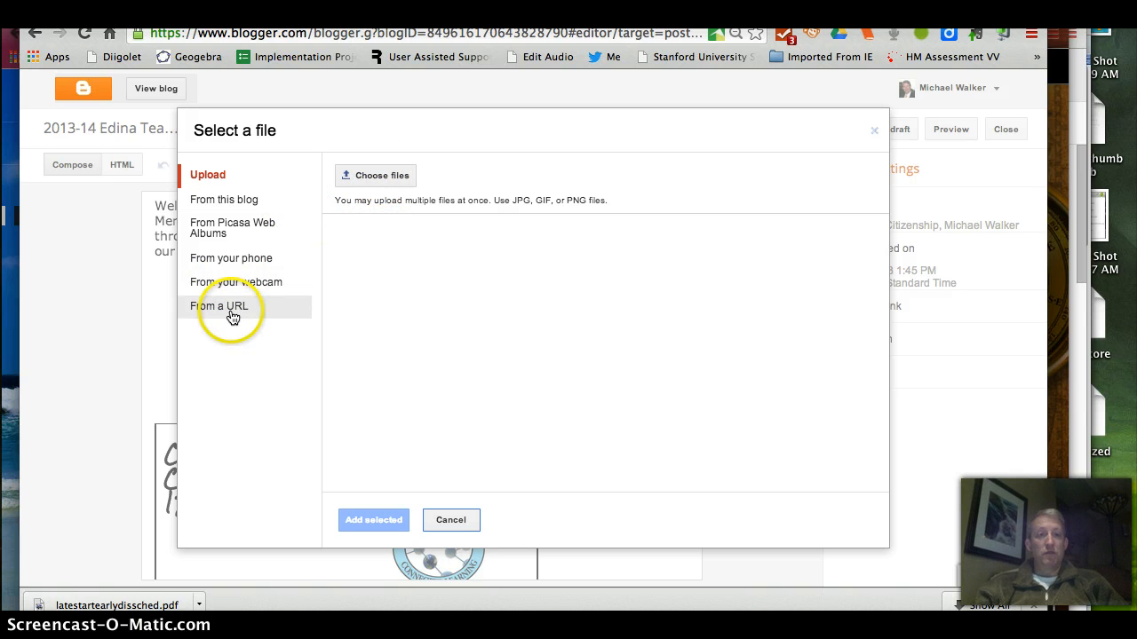
left_click(246, 229)
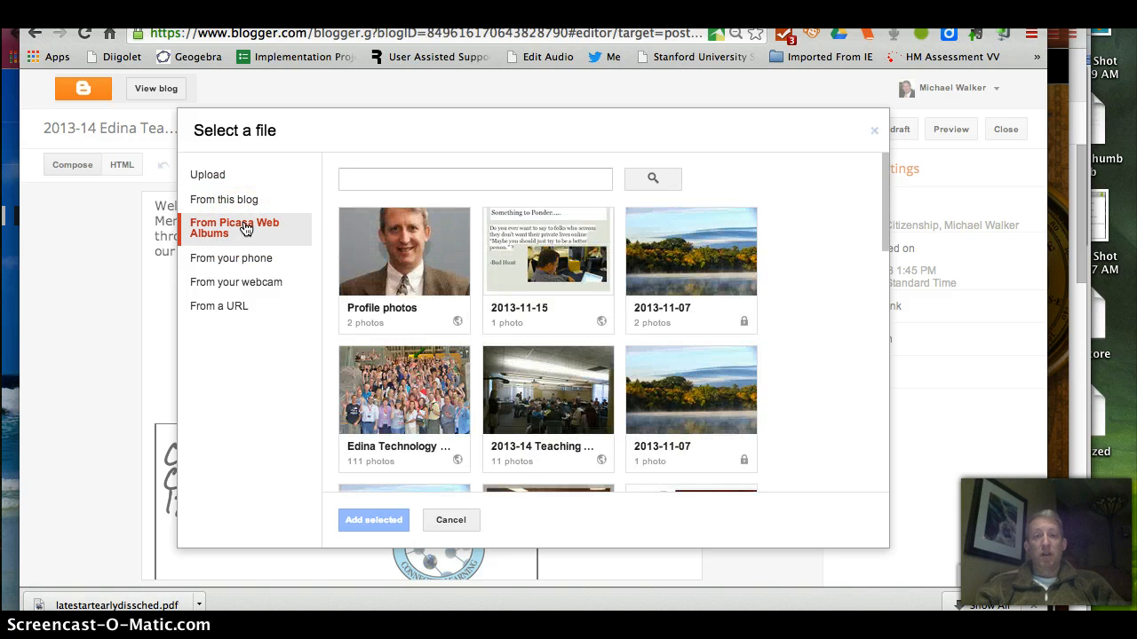
left_click(538, 420)
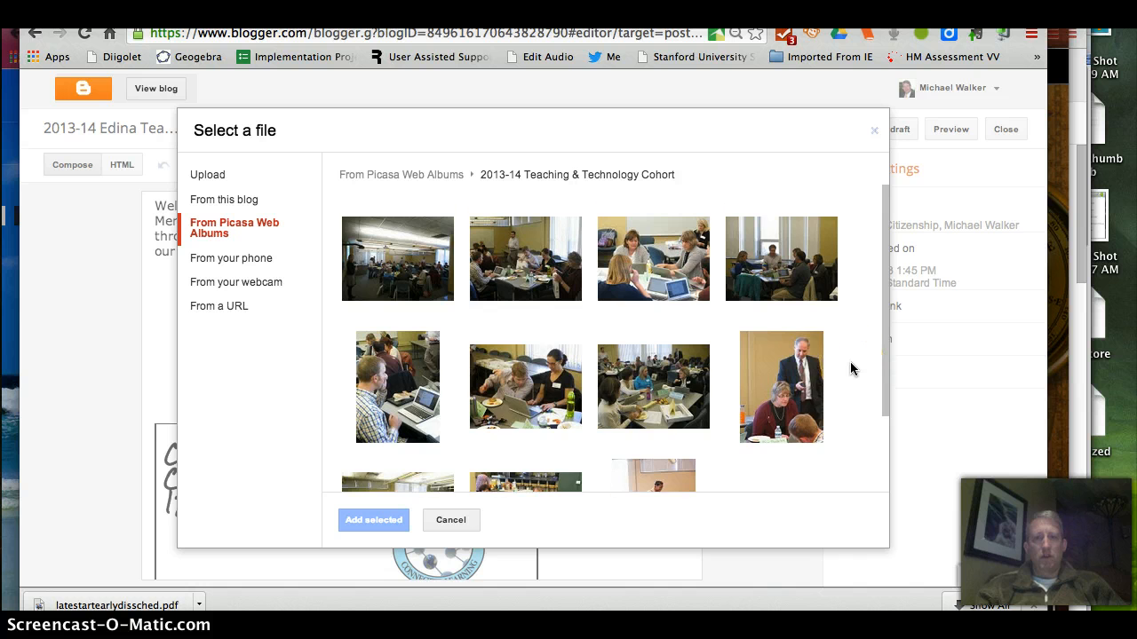
scroll(850, 370, "down", 3)
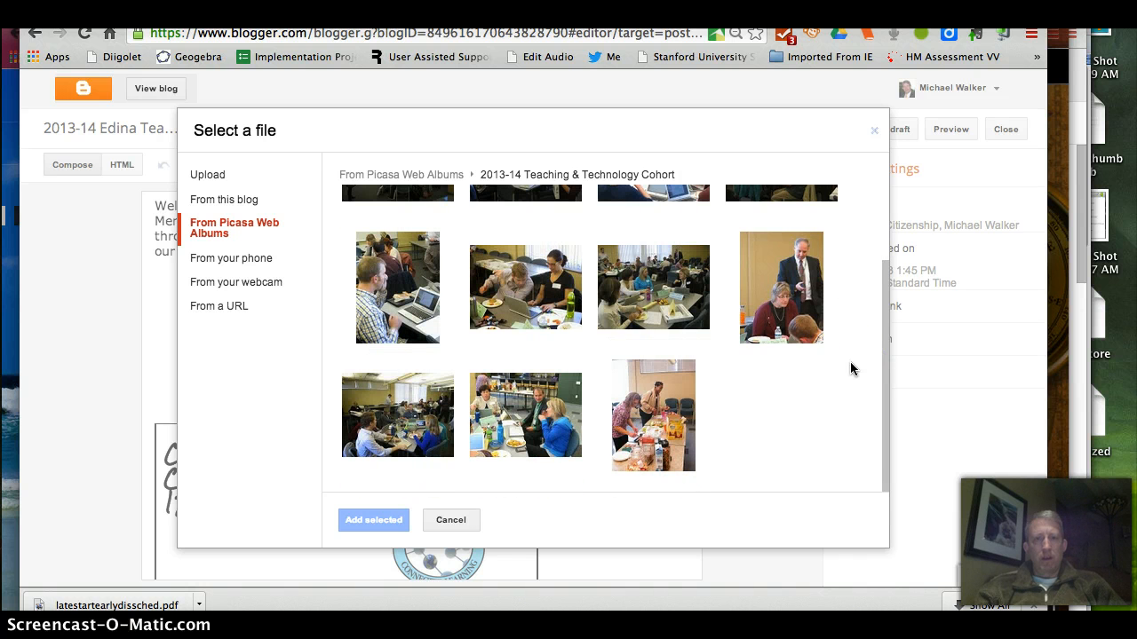
scroll(850, 363, "up", 3)
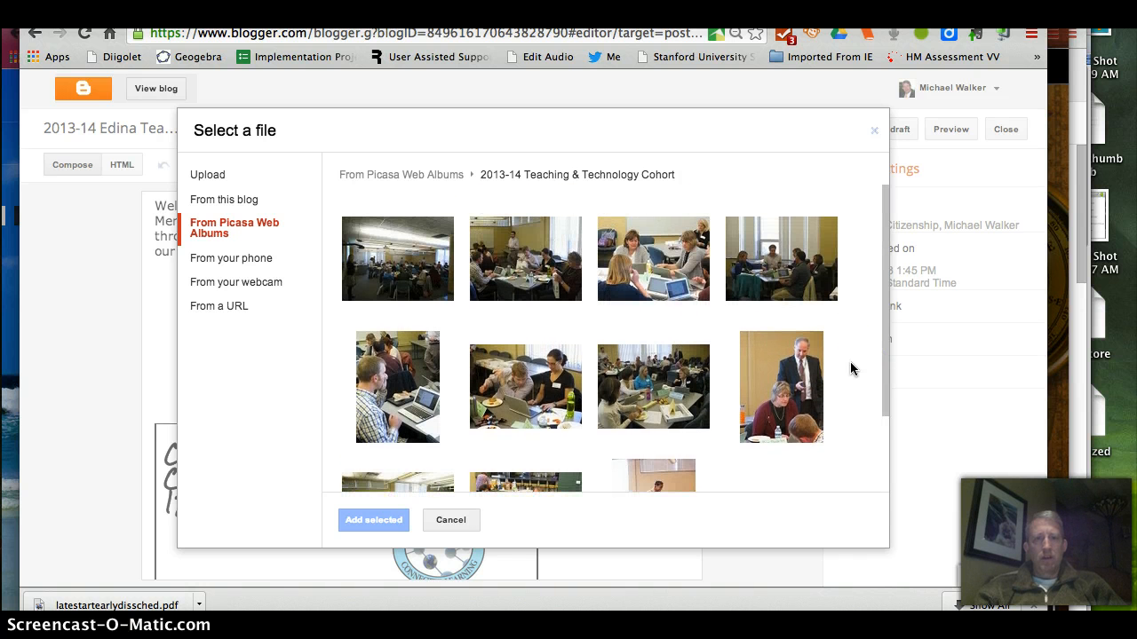
left_click(393, 392)
left_click(375, 521)
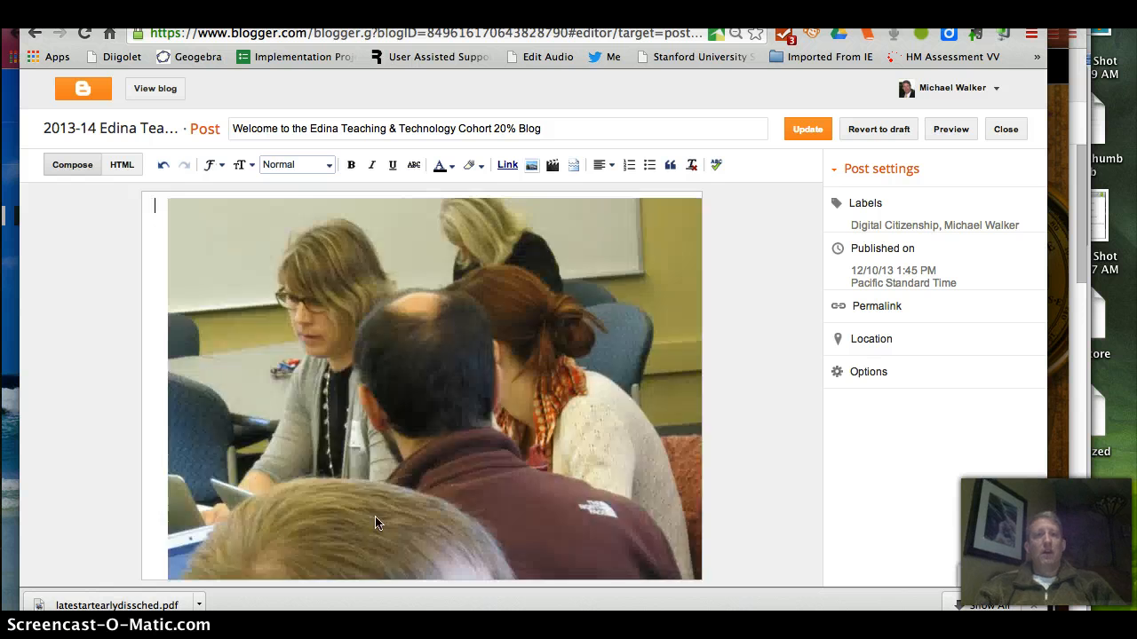
Step: Set the inserted photo to Small size and align it Right so the welcome text wraps beside it, then deselect it
left_click(327, 455)
left_click(401, 289)
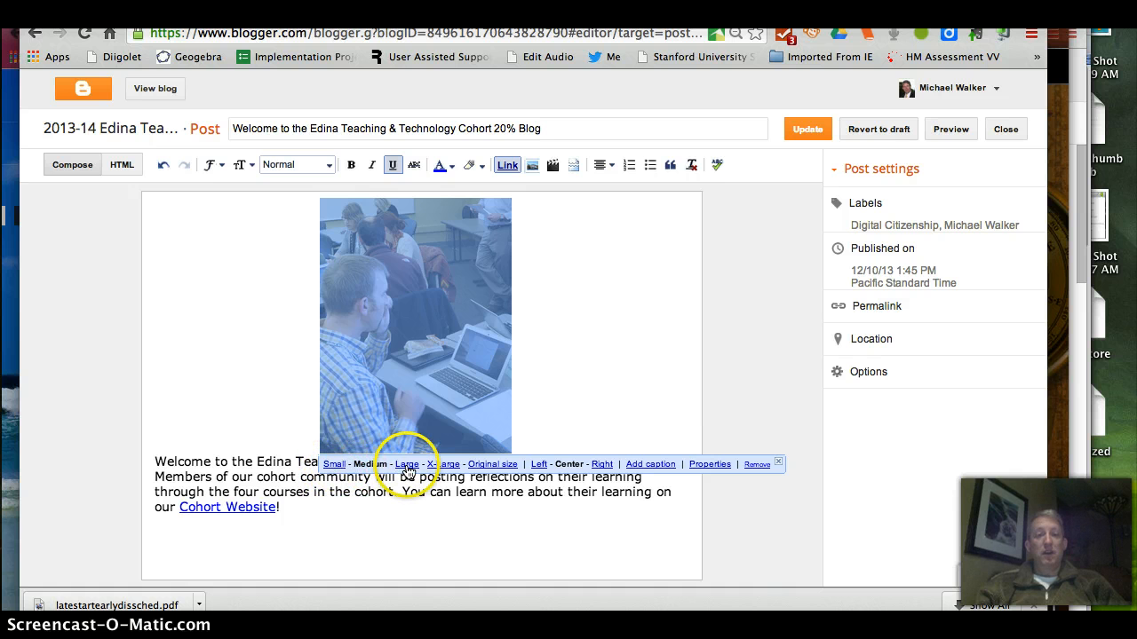
left_click(334, 463)
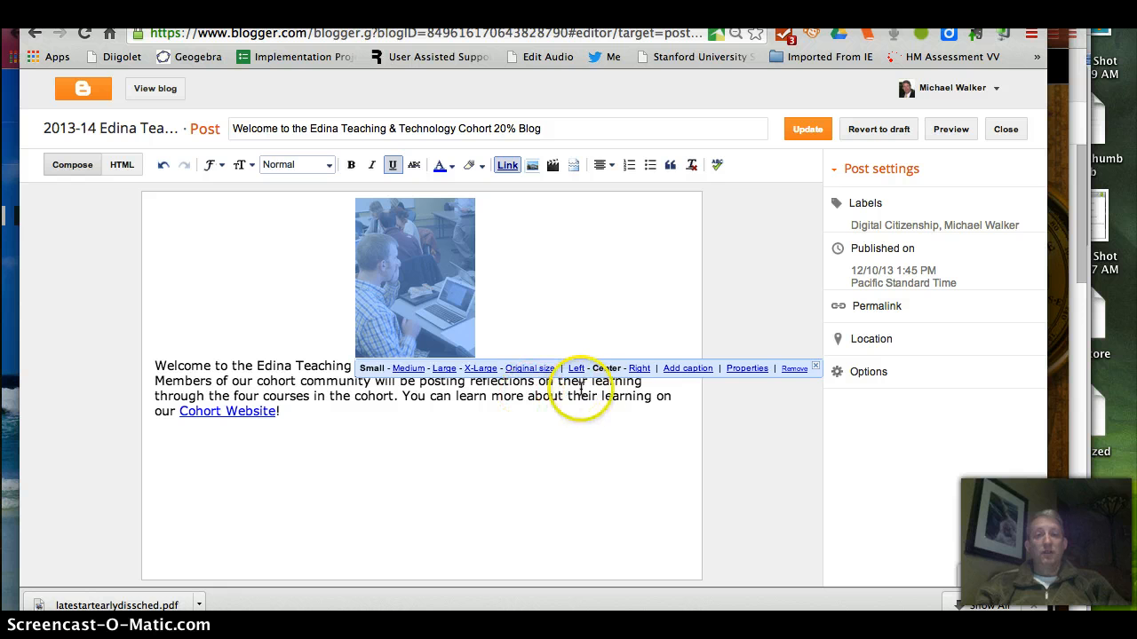
left_click(638, 369)
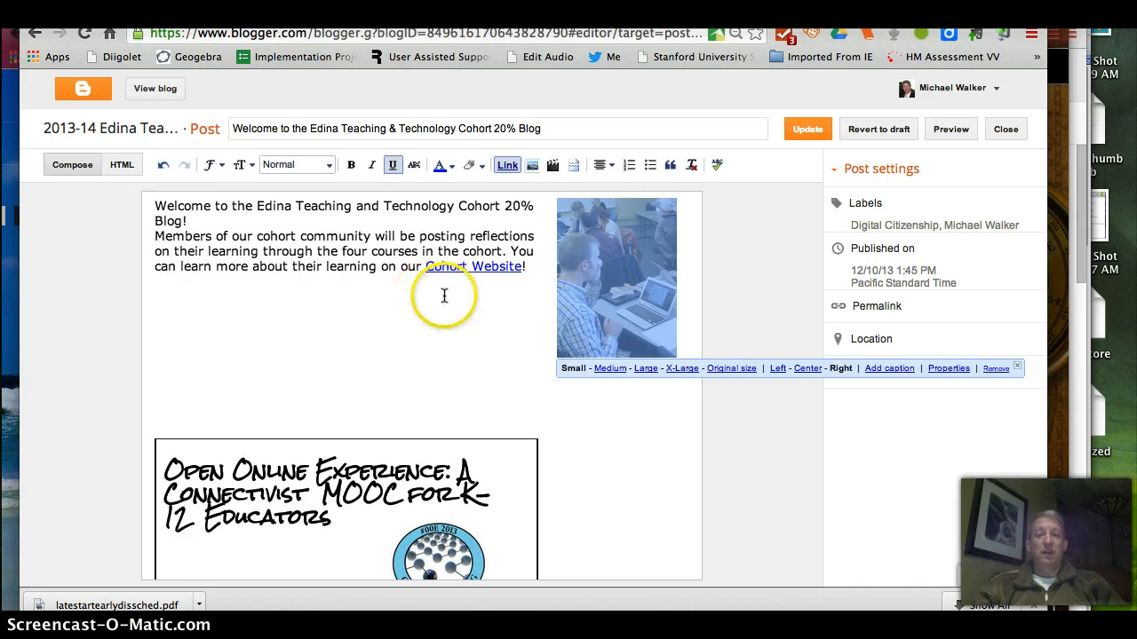
left_click(452, 325)
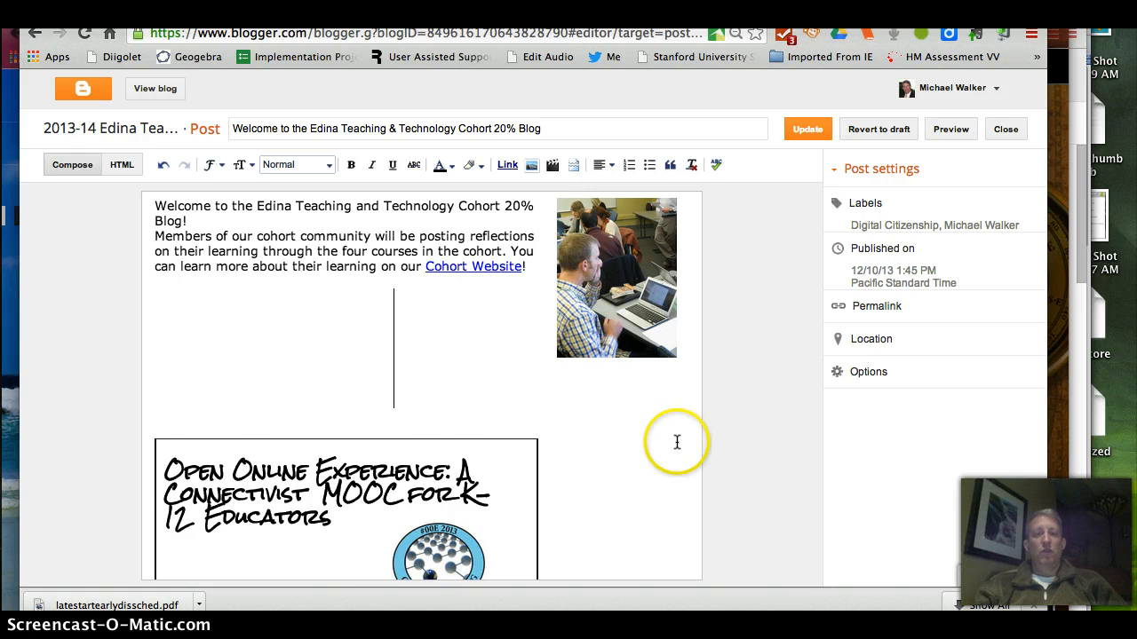
scroll(654, 438, "down", 5)
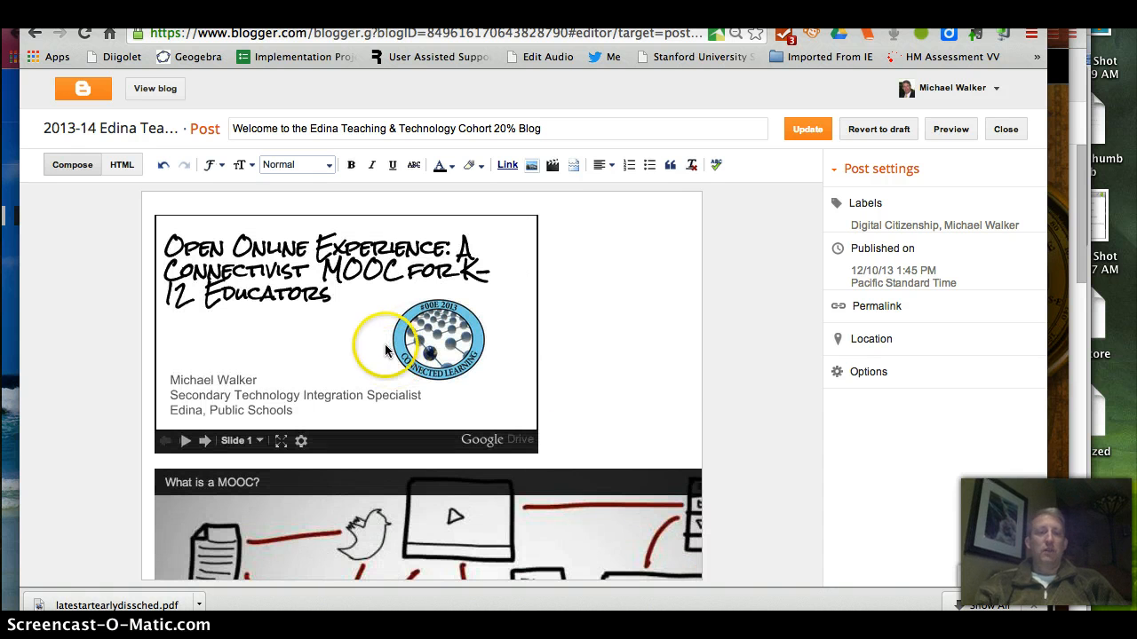